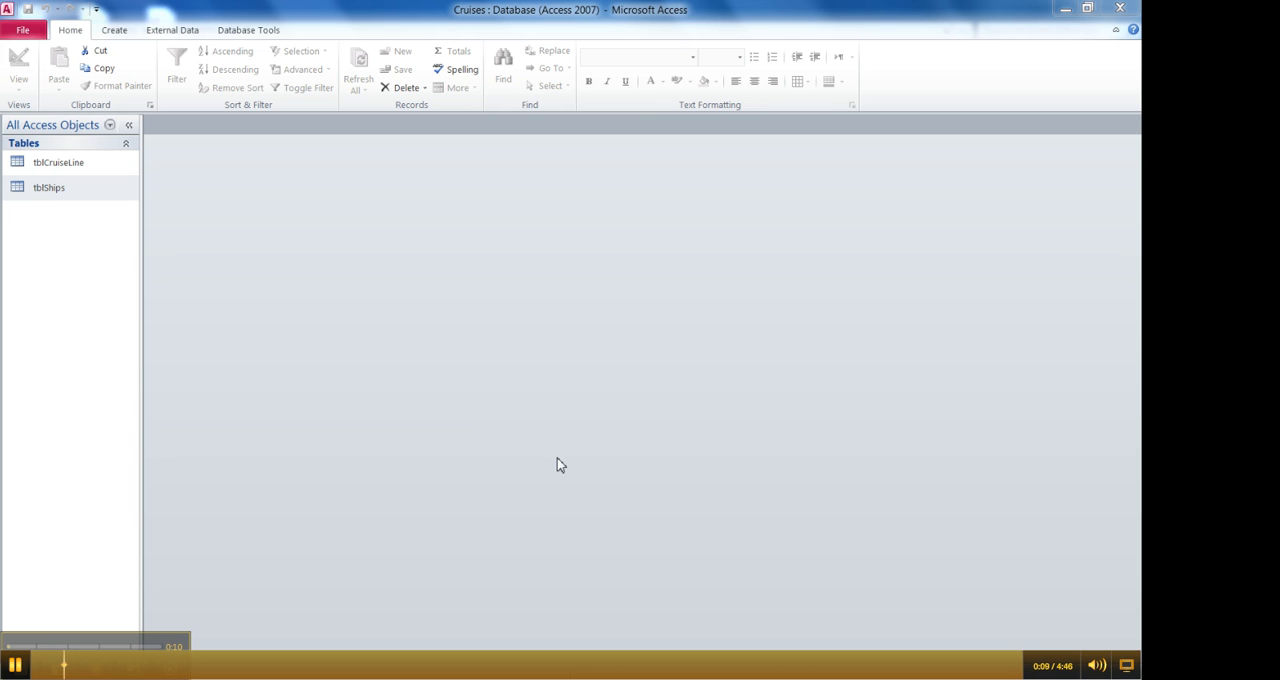
- Open tblCruiseLine and tblShips and show both tables in Design view
{"action": "left_click", "coordinate": [82, 167]}
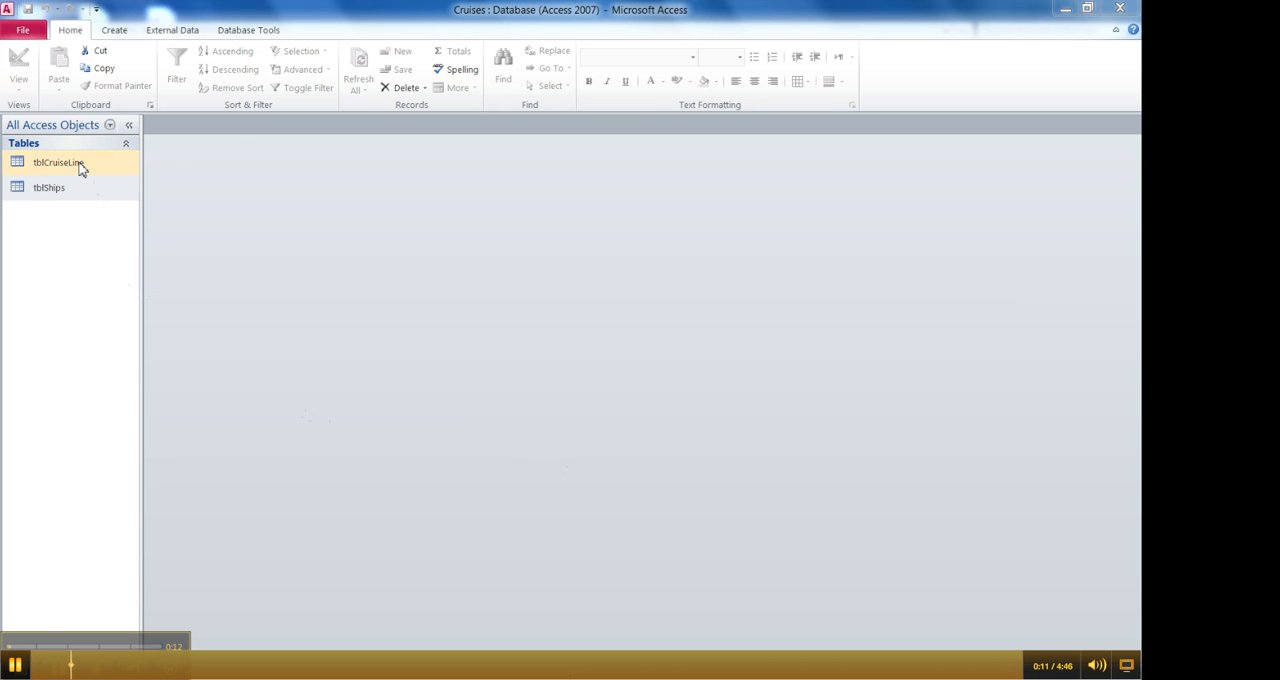
{"action": "double_click", "coordinate": [82, 167]}
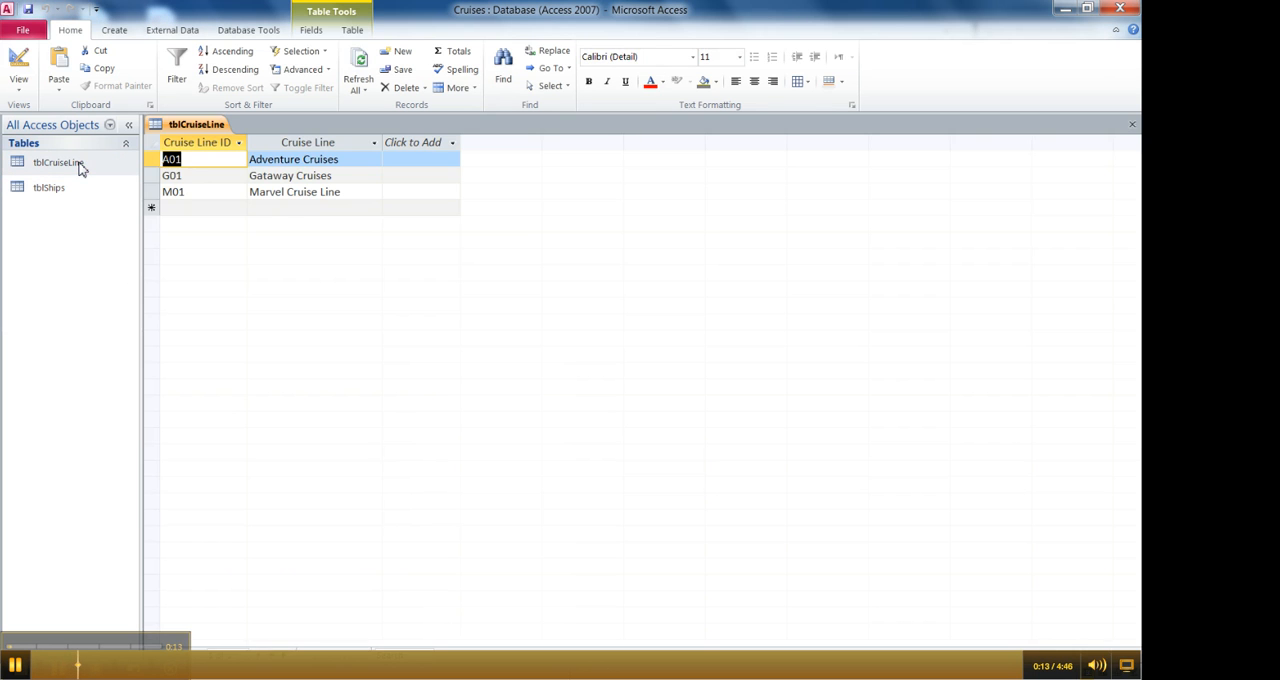
{"action": "left_click", "coordinate": [19, 65]}
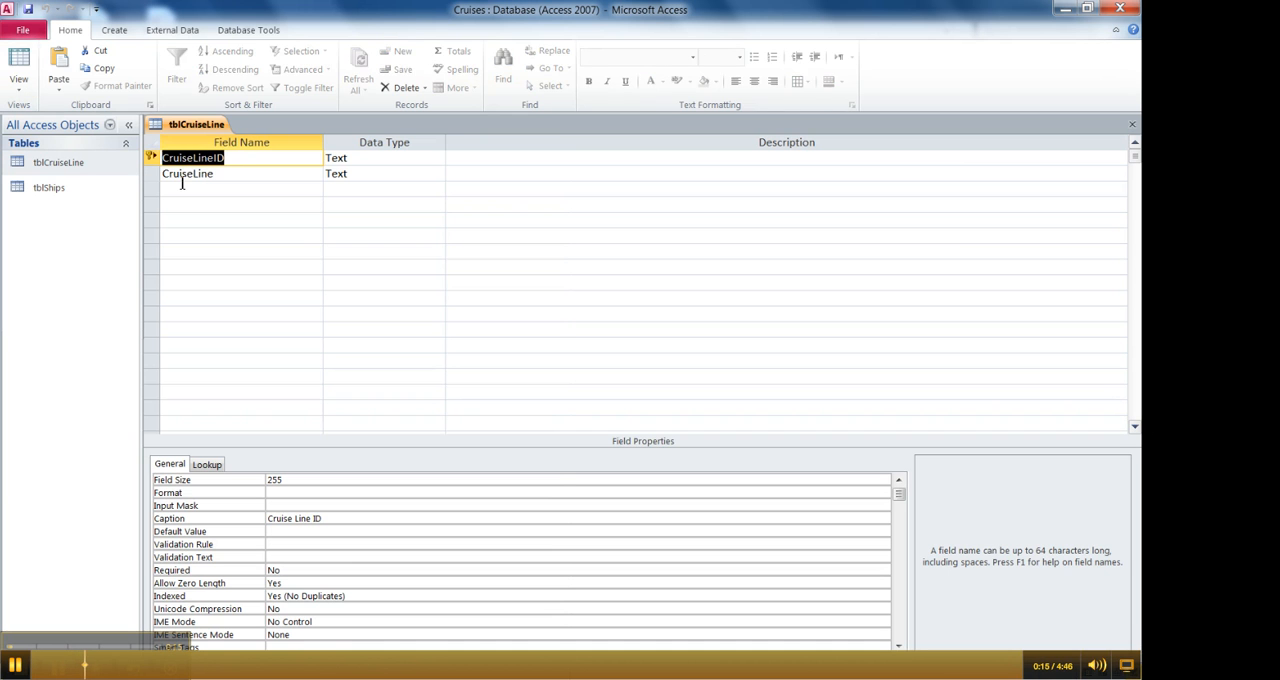
{"action": "double_click", "coordinate": [40, 190]}
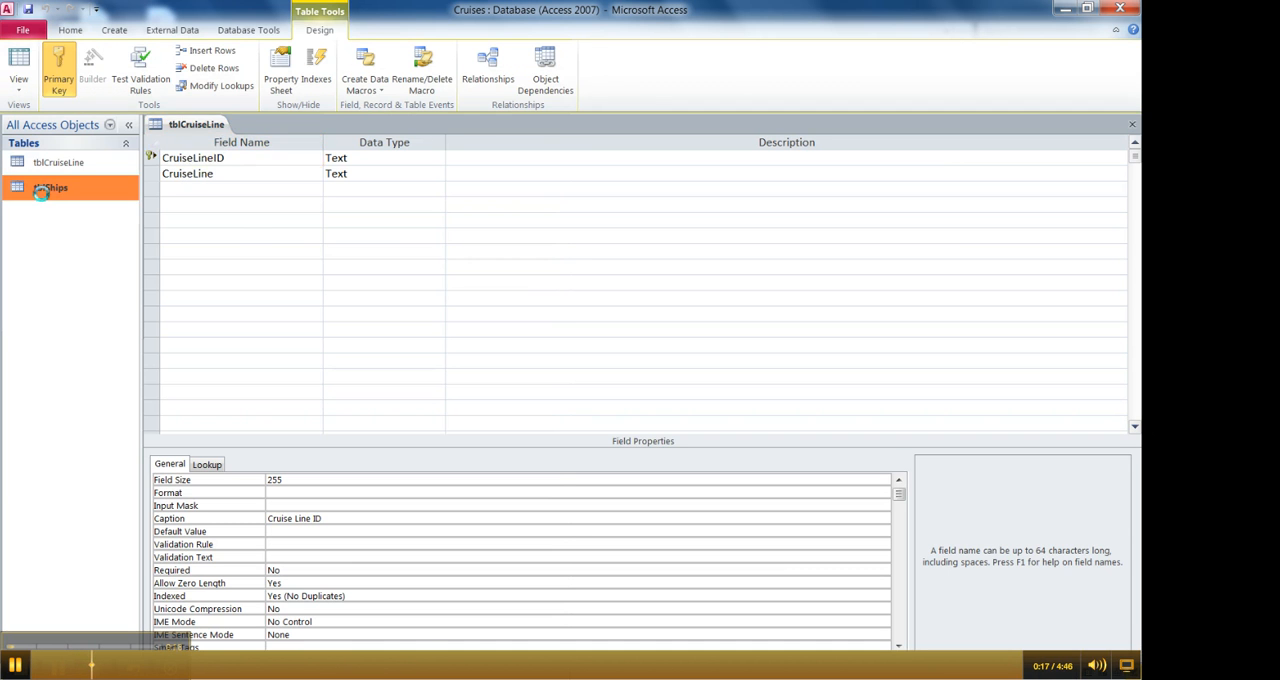
{"action": "left_click", "coordinate": [21, 62]}
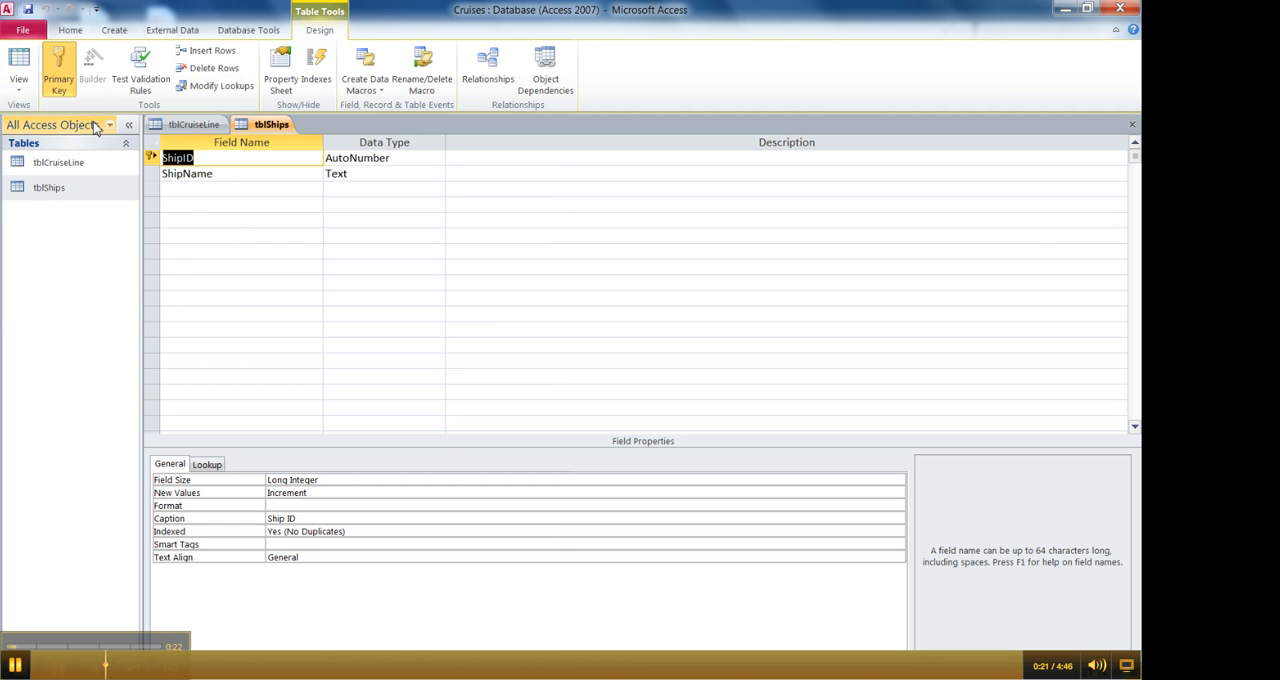
- Return tblShips and tblCruiseLine to Datasheet view and review the records in both tables
{"action": "left_click", "coordinate": [29, 64]}
{"action": "left_click", "coordinate": [168, 126]}
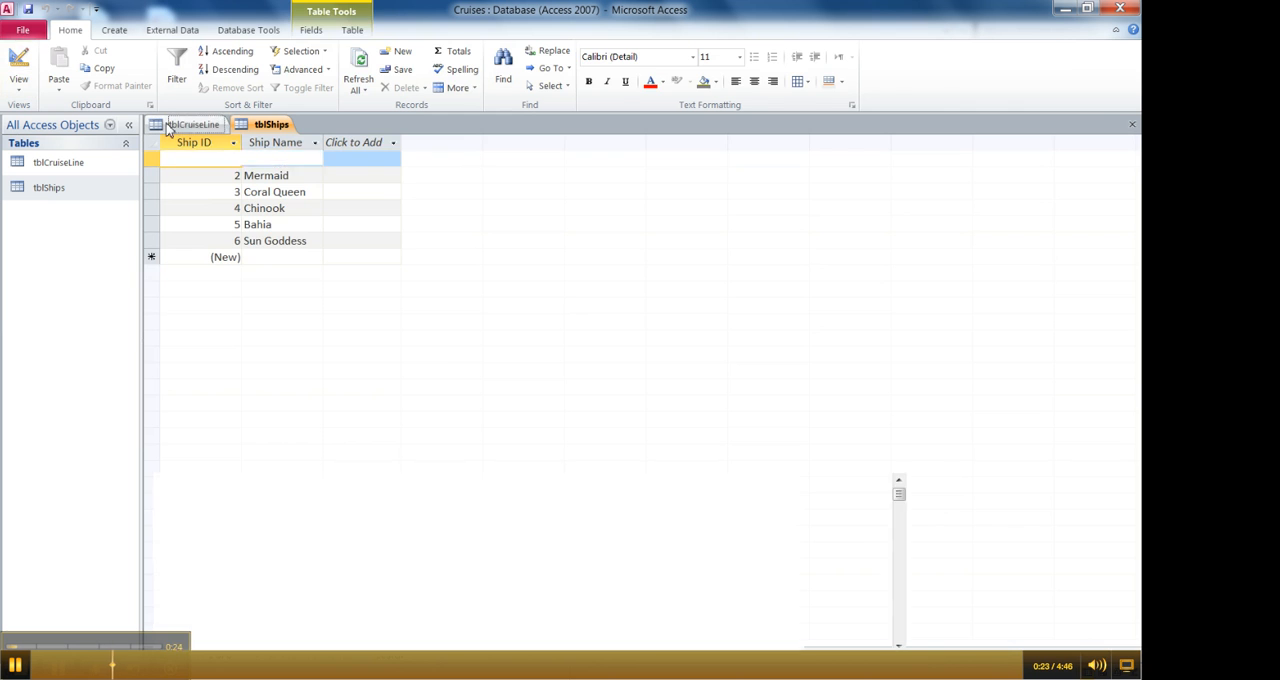
{"action": "left_click", "coordinate": [25, 63]}
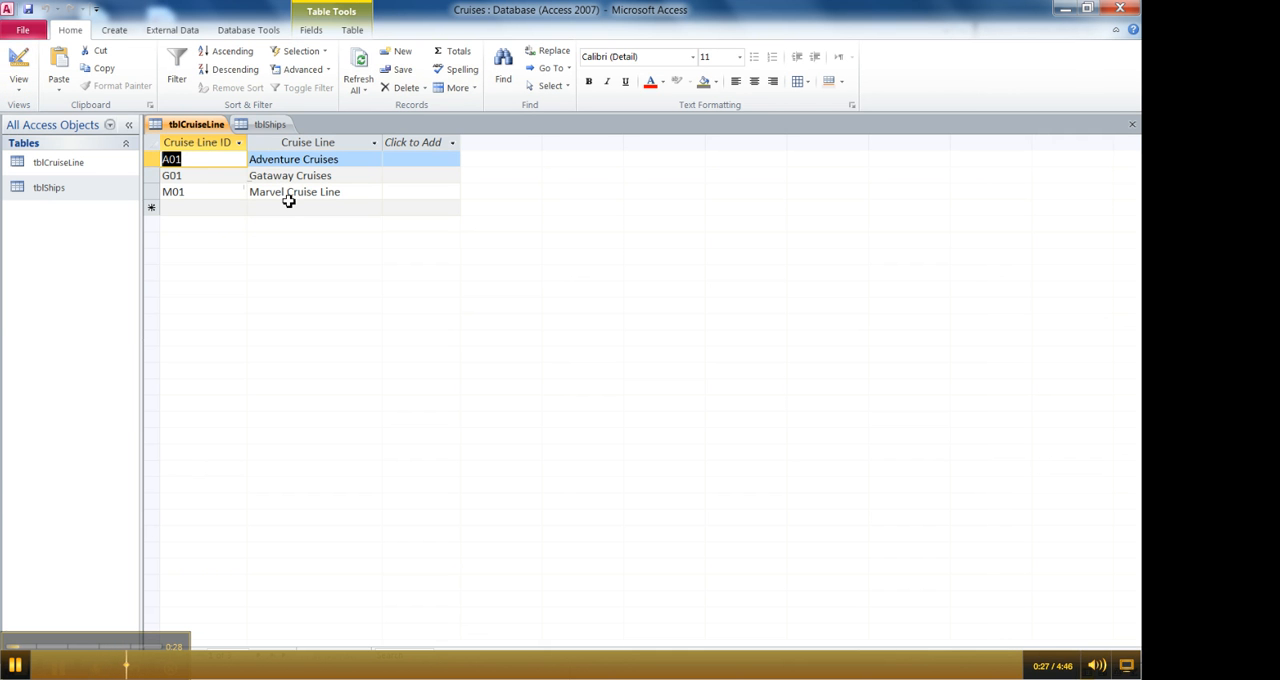
{"action": "left_click", "coordinate": [267, 128]}
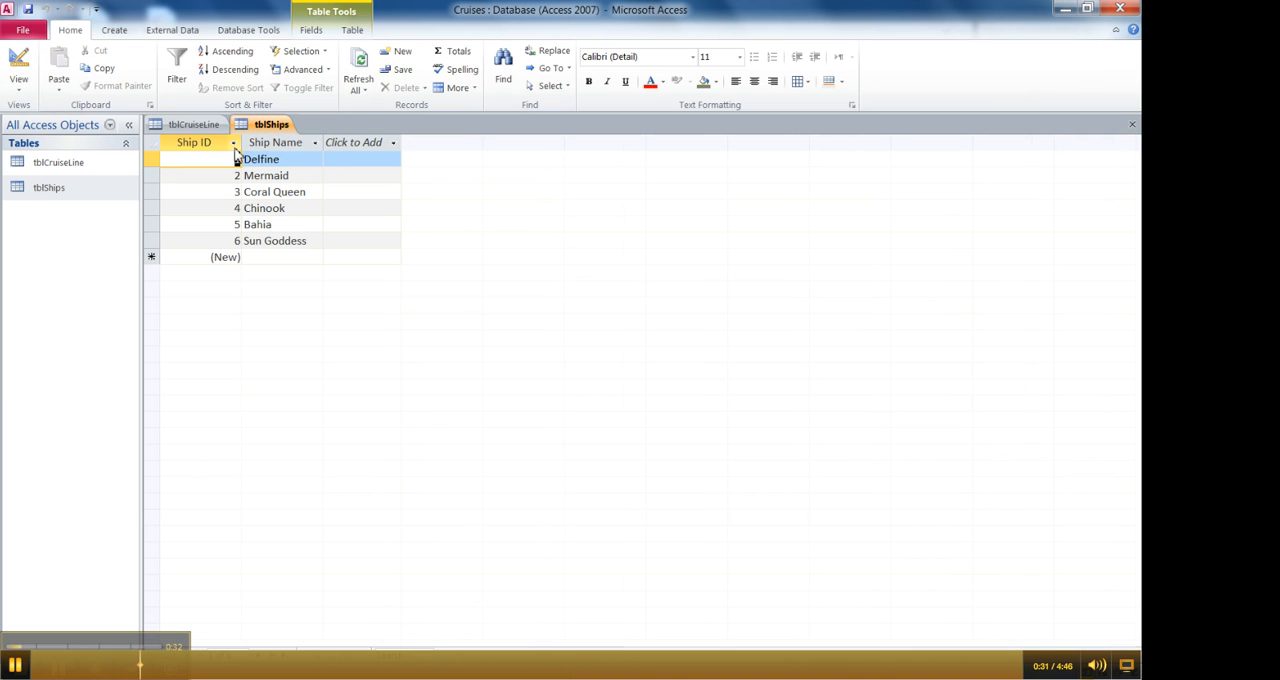
{"action": "left_click", "coordinate": [206, 127]}
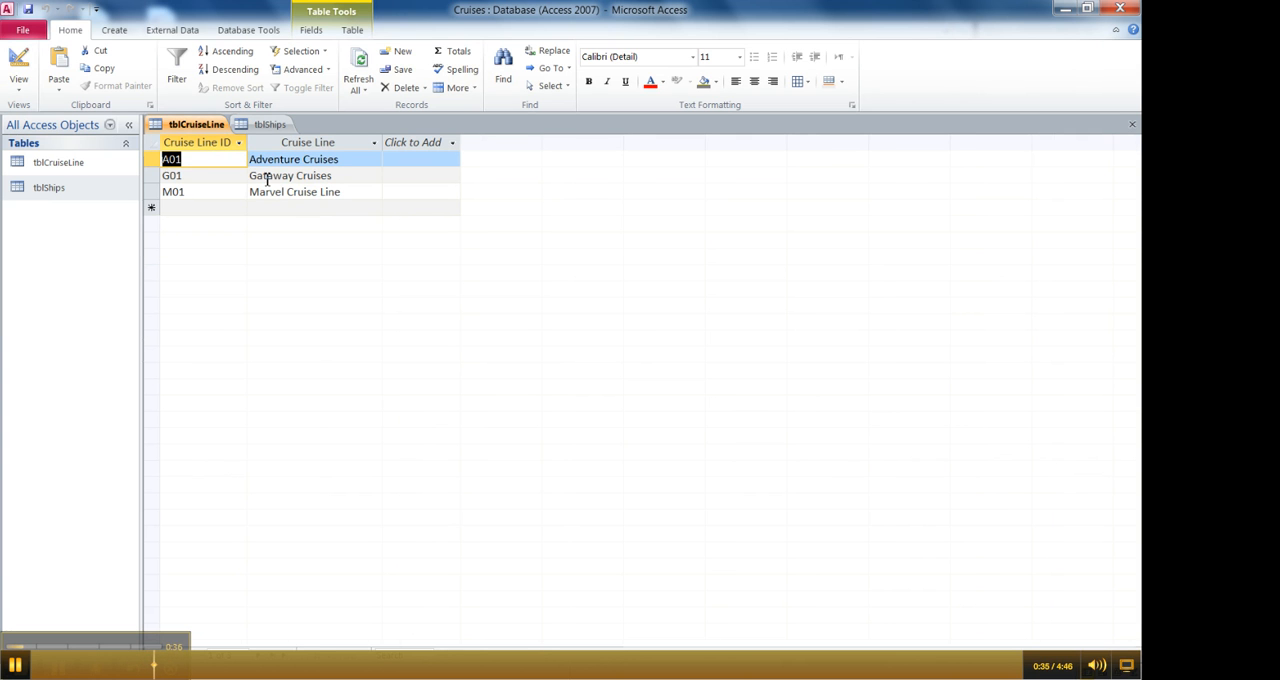
{"action": "left_click", "coordinate": [265, 127]}
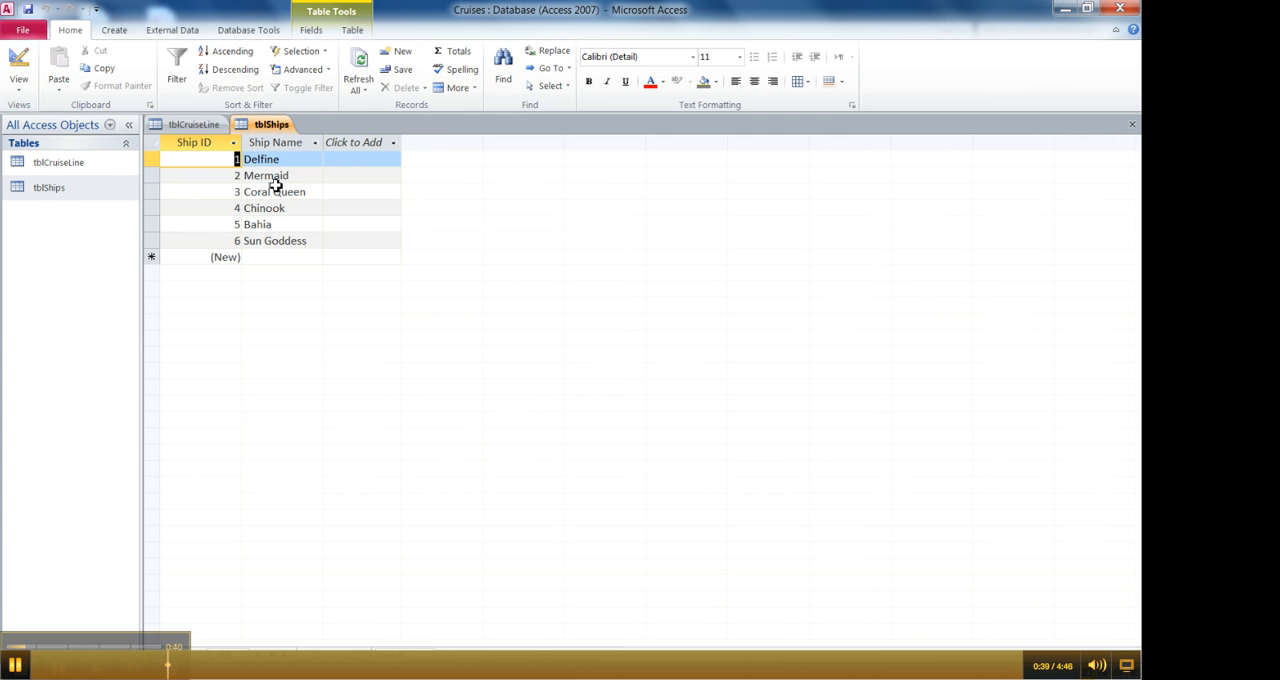
{"action": "left_click", "coordinate": [201, 129]}
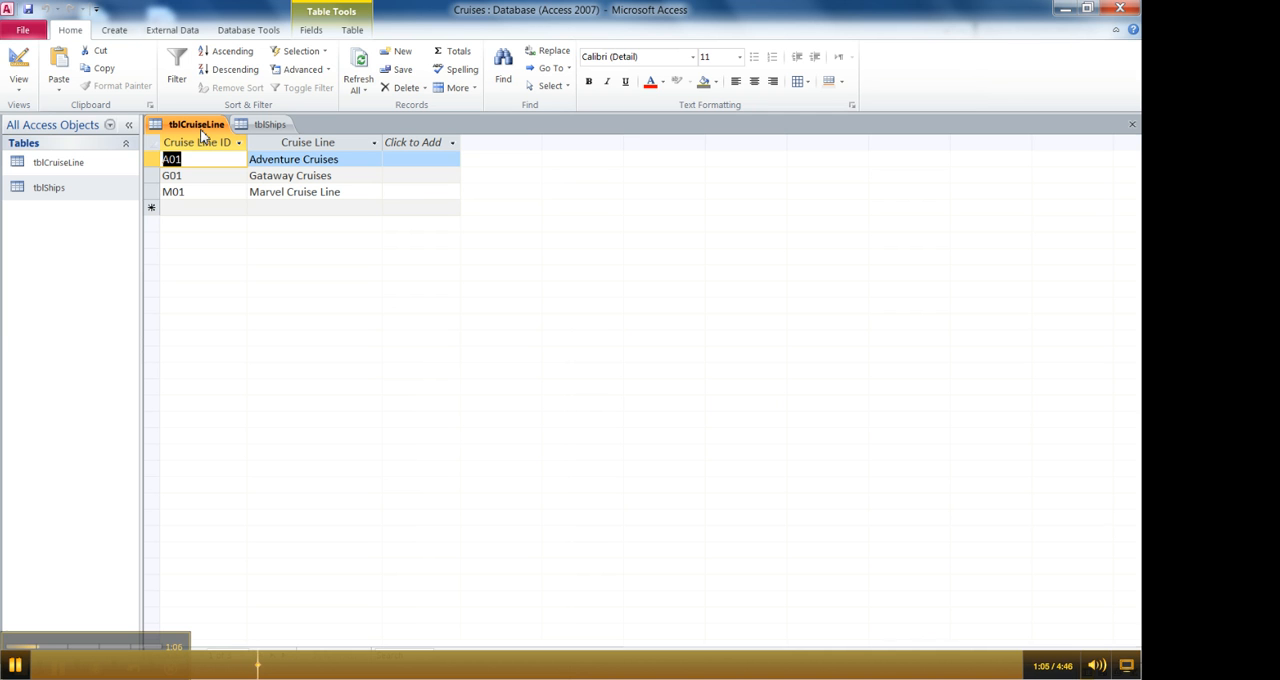
- Select the Cruise Line ID column in tblCruiseLine and the Ship ID column in tblShips
{"action": "left_click", "coordinate": [194, 146]}
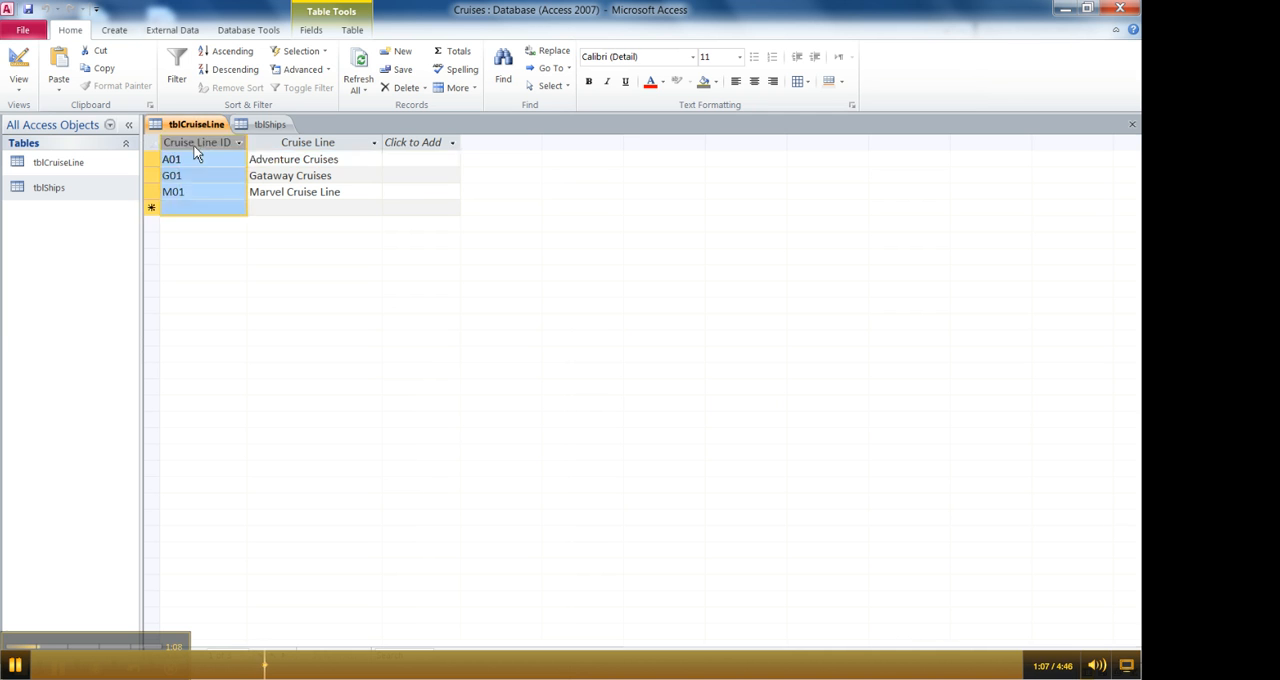
{"action": "left_click", "coordinate": [253, 121]}
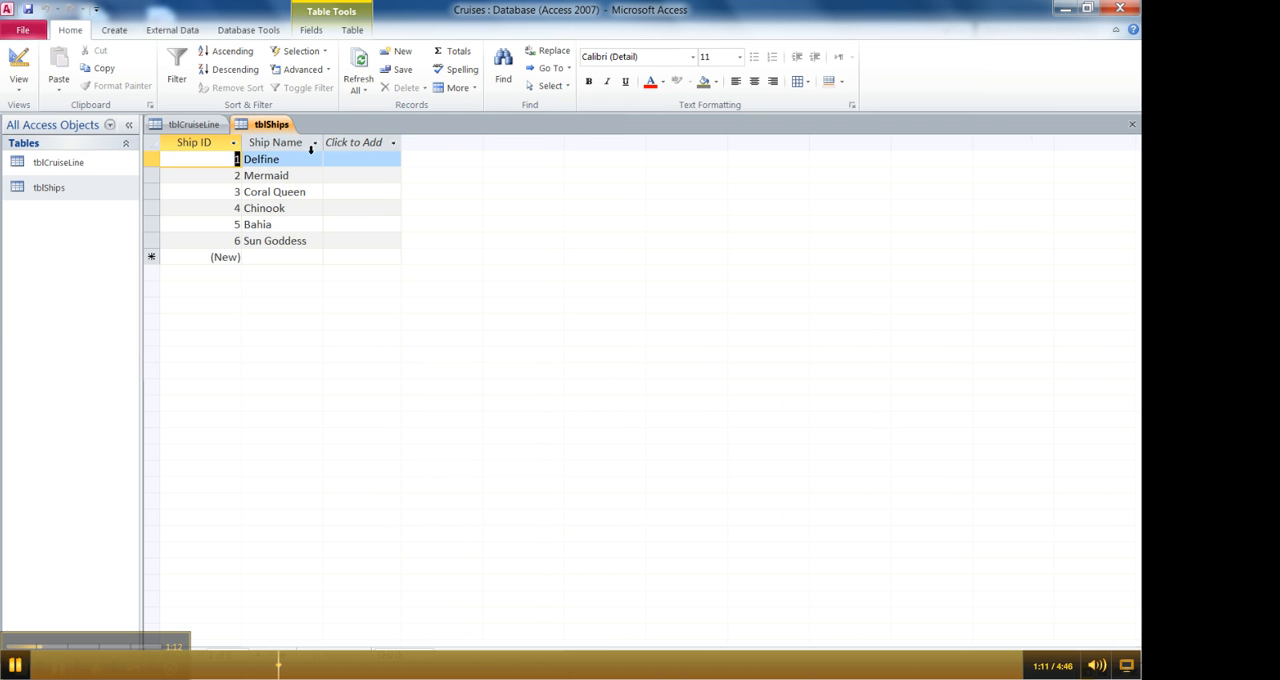
{"action": "left_click", "coordinate": [196, 147]}
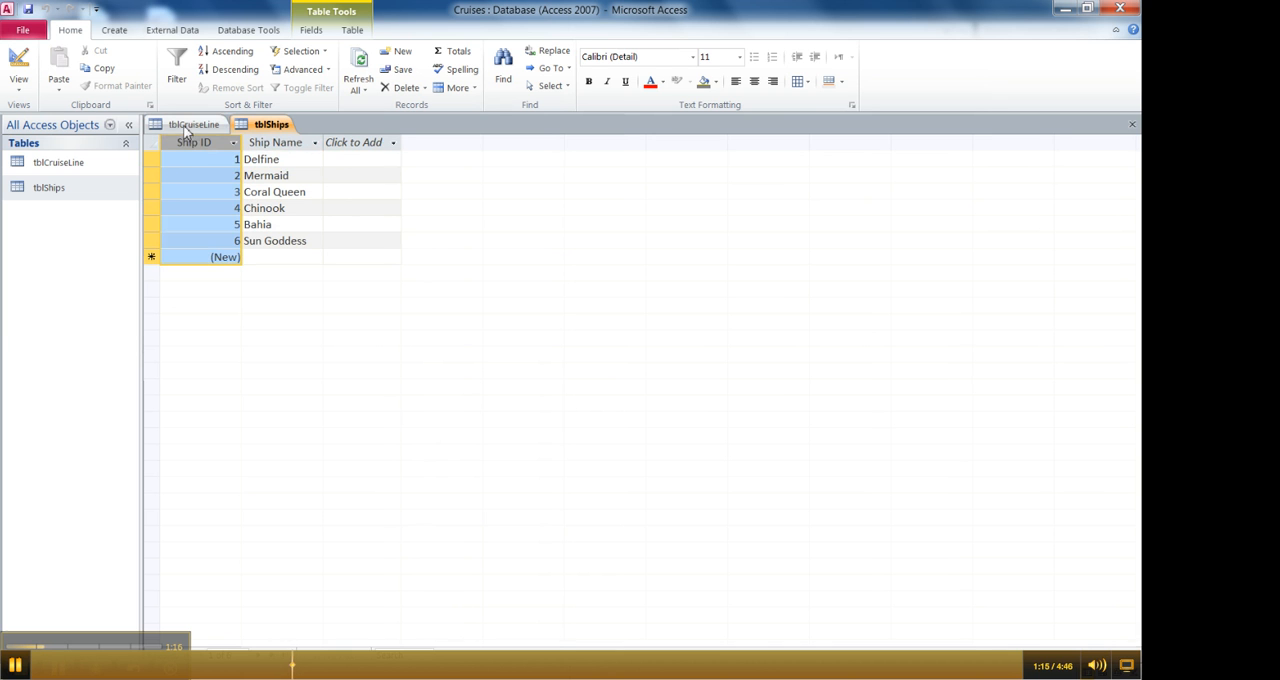
- Compare the selected ID columns of tblCruiseLine and tblShips to check whether the two tables share a common field
{"action": "left_click", "coordinate": [188, 124]}
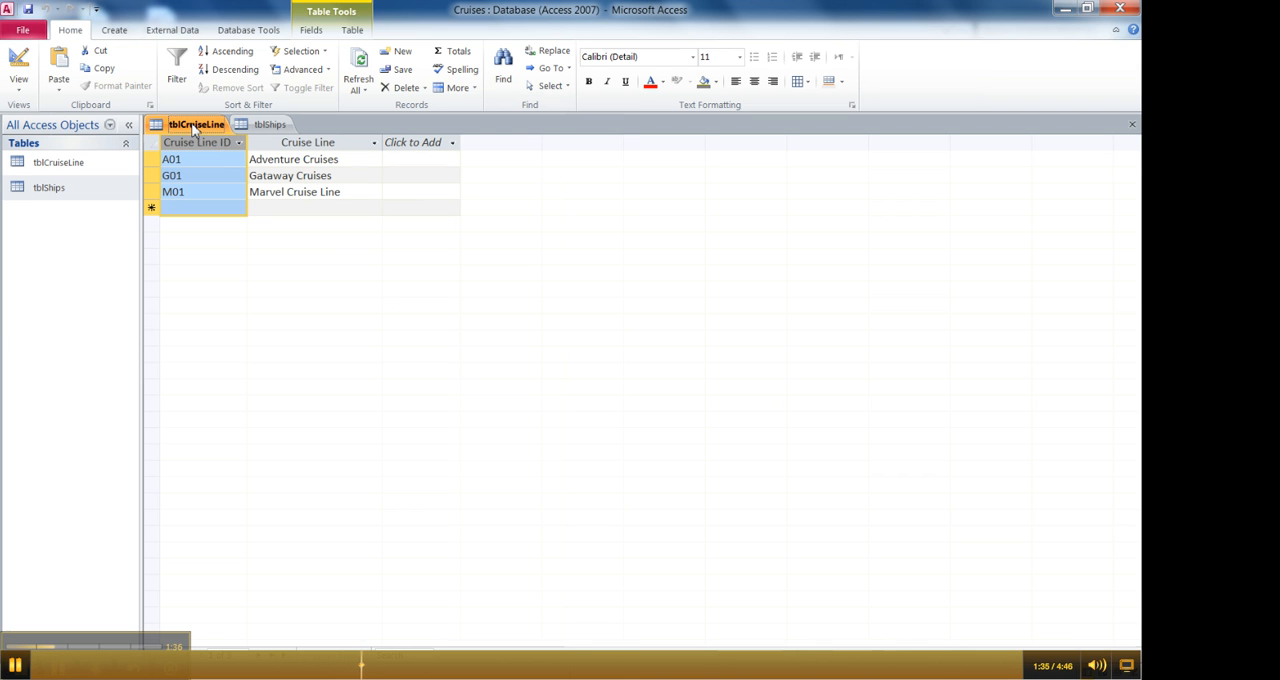
{"action": "left_click", "coordinate": [268, 124]}
{"action": "left_click", "coordinate": [198, 126]}
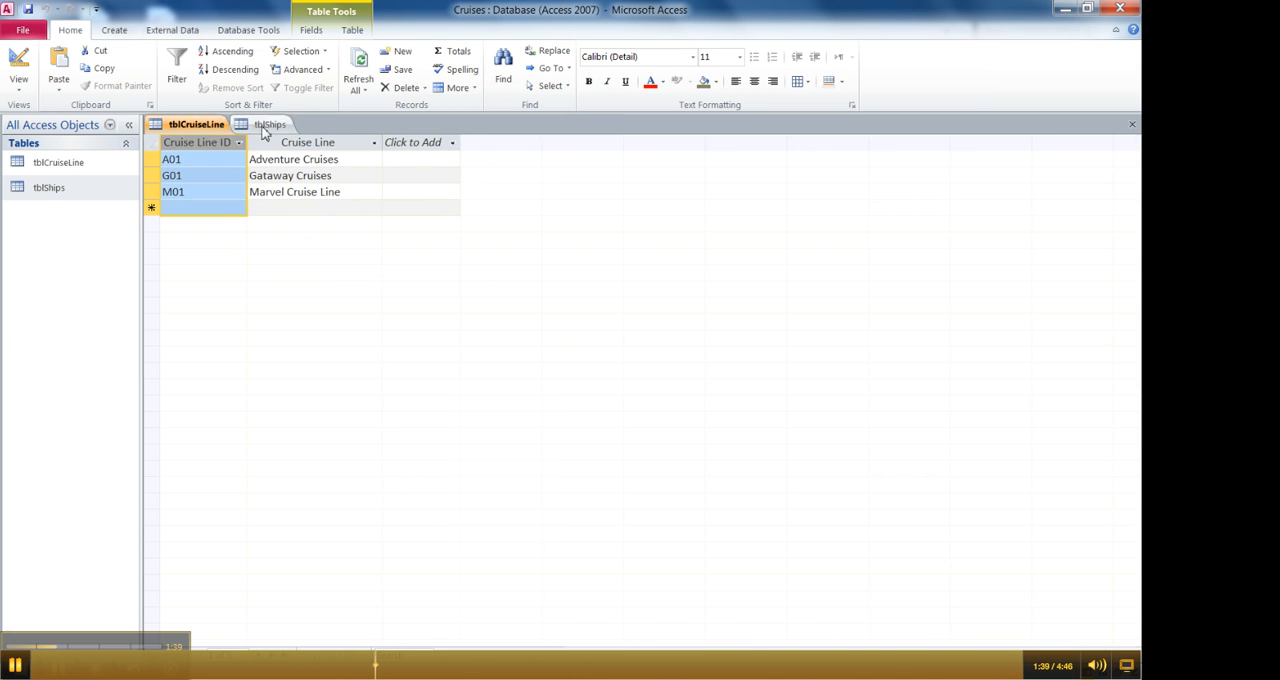
{"action": "left_click", "coordinate": [270, 125]}
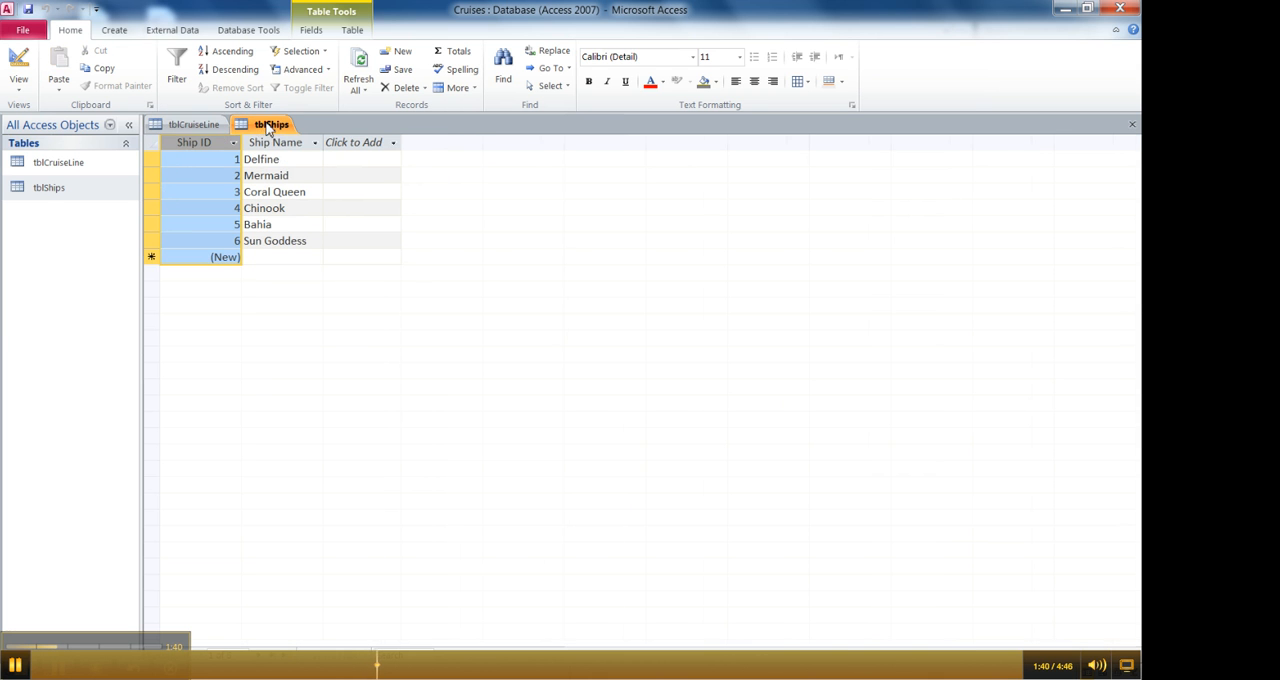
{"action": "left_click", "coordinate": [193, 124]}
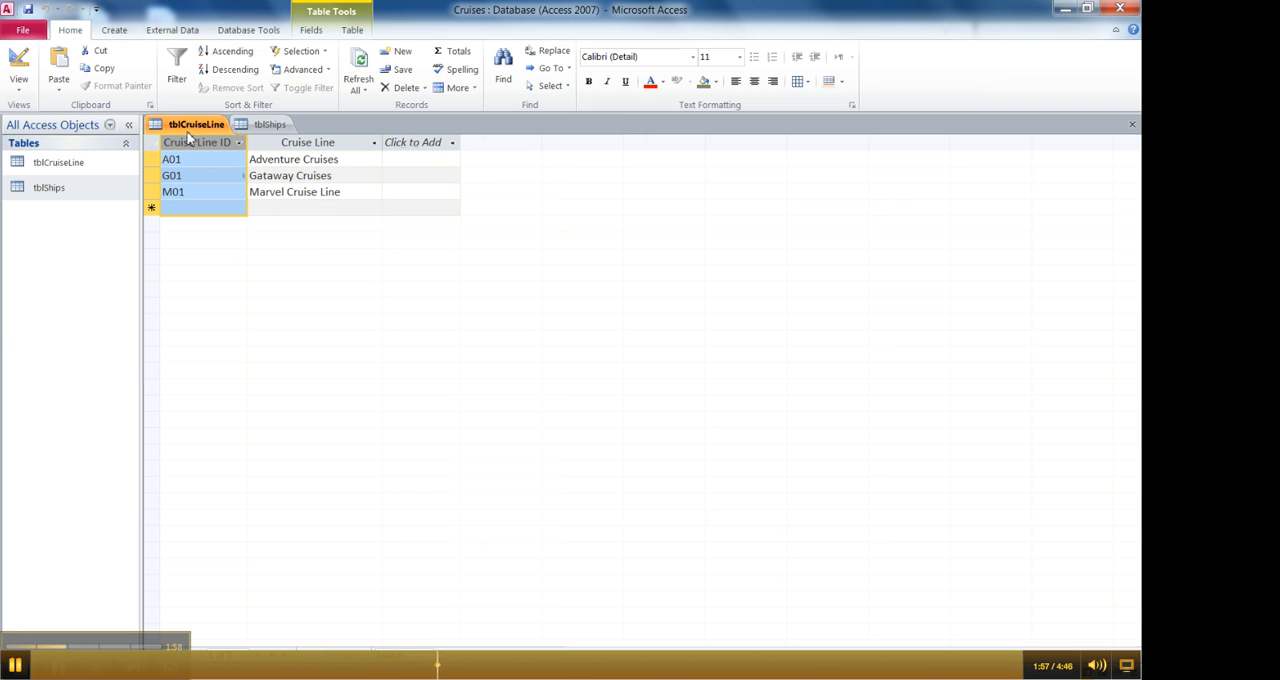
{"action": "left_click", "coordinate": [266, 124]}
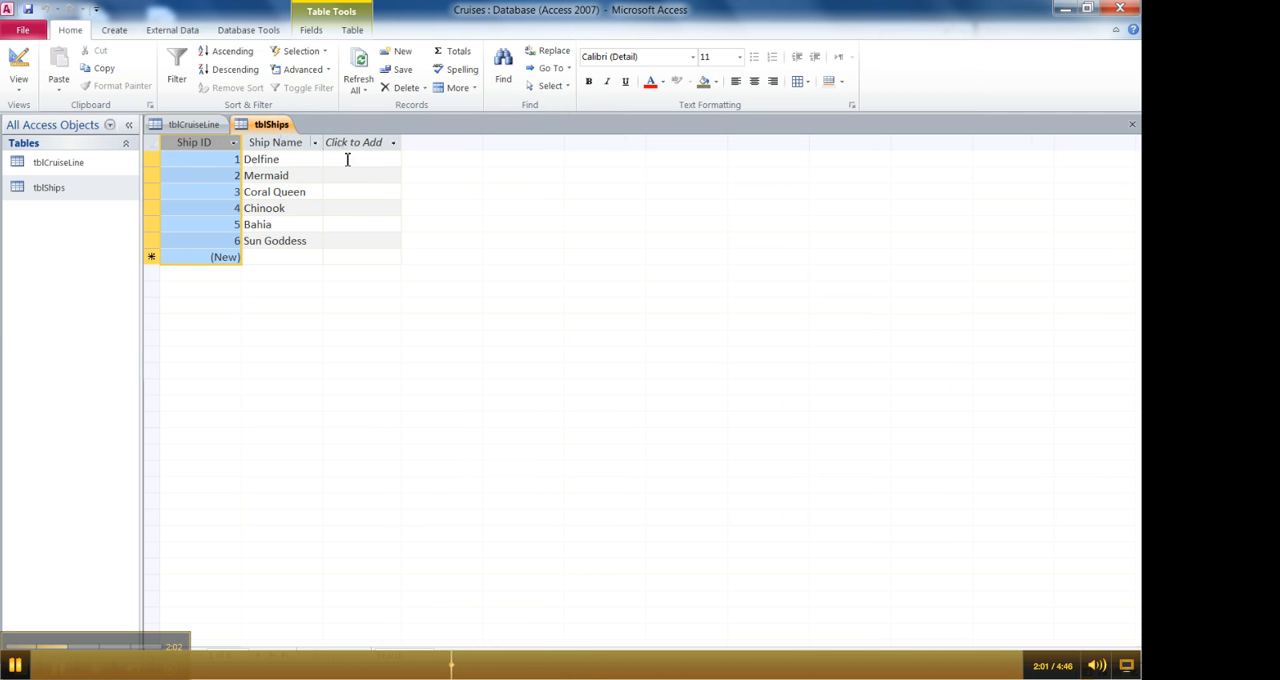
{"action": "left_click", "coordinate": [193, 125]}
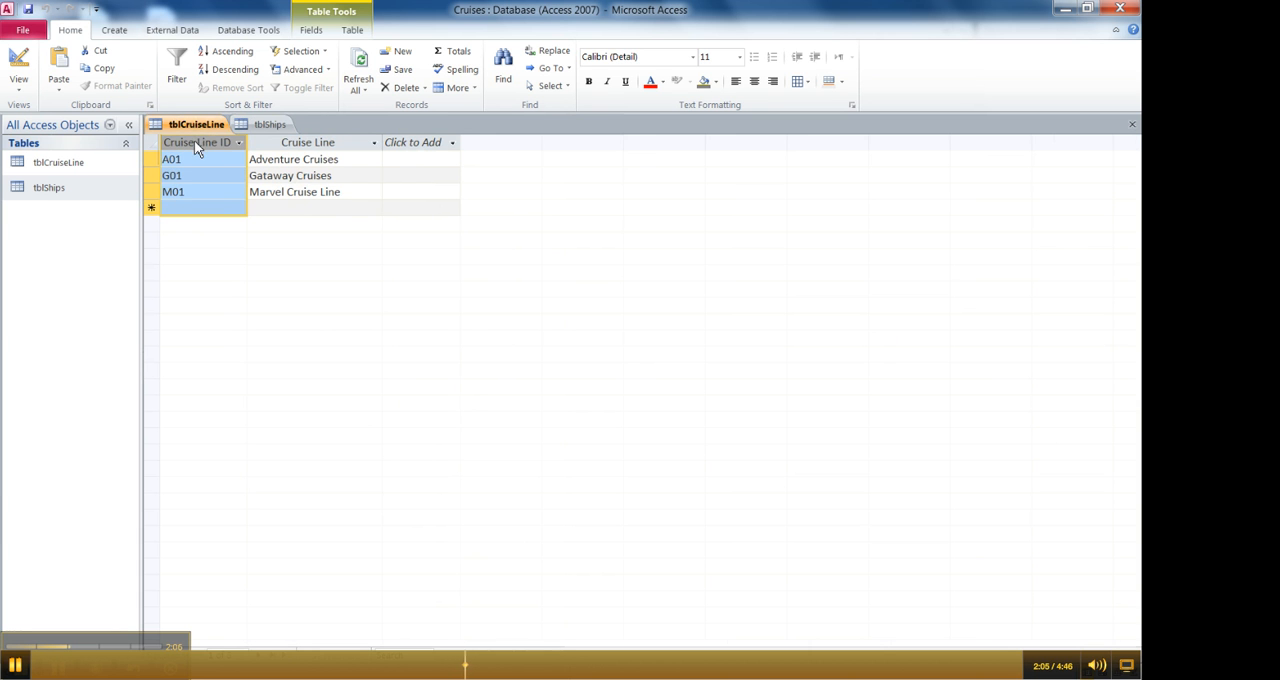
{"action": "left_click", "coordinate": [245, 125]}
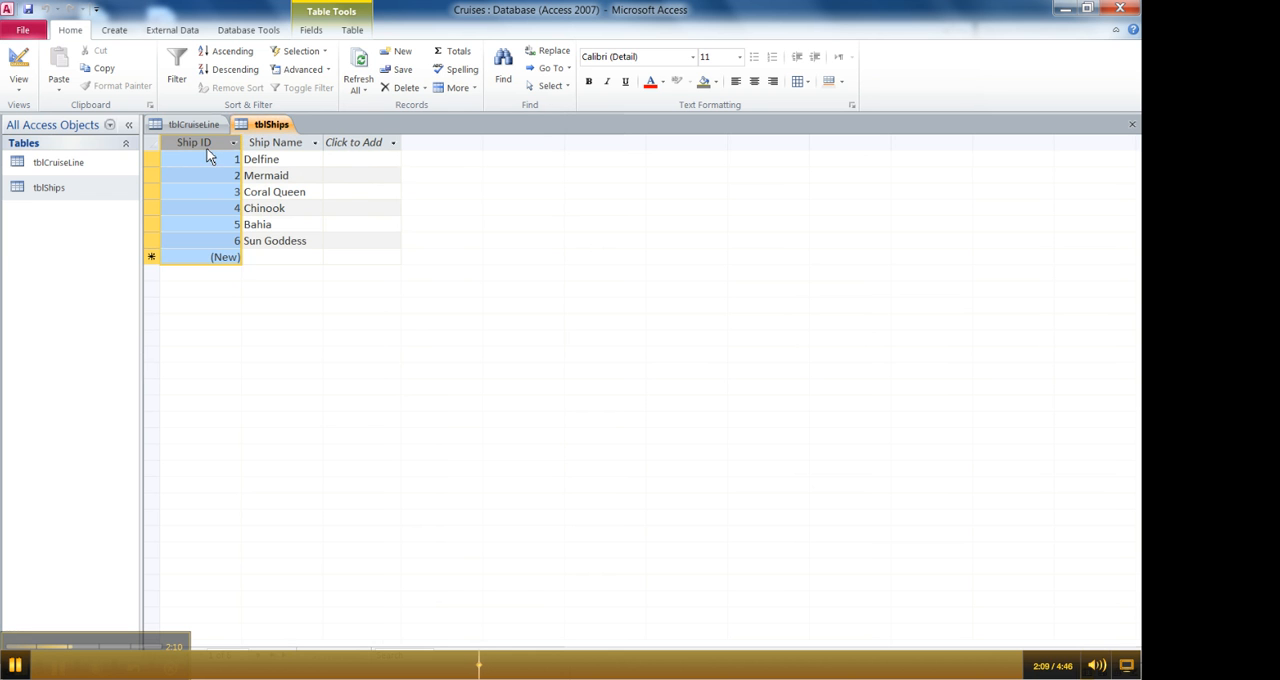
{"action": "left_click", "coordinate": [193, 124]}
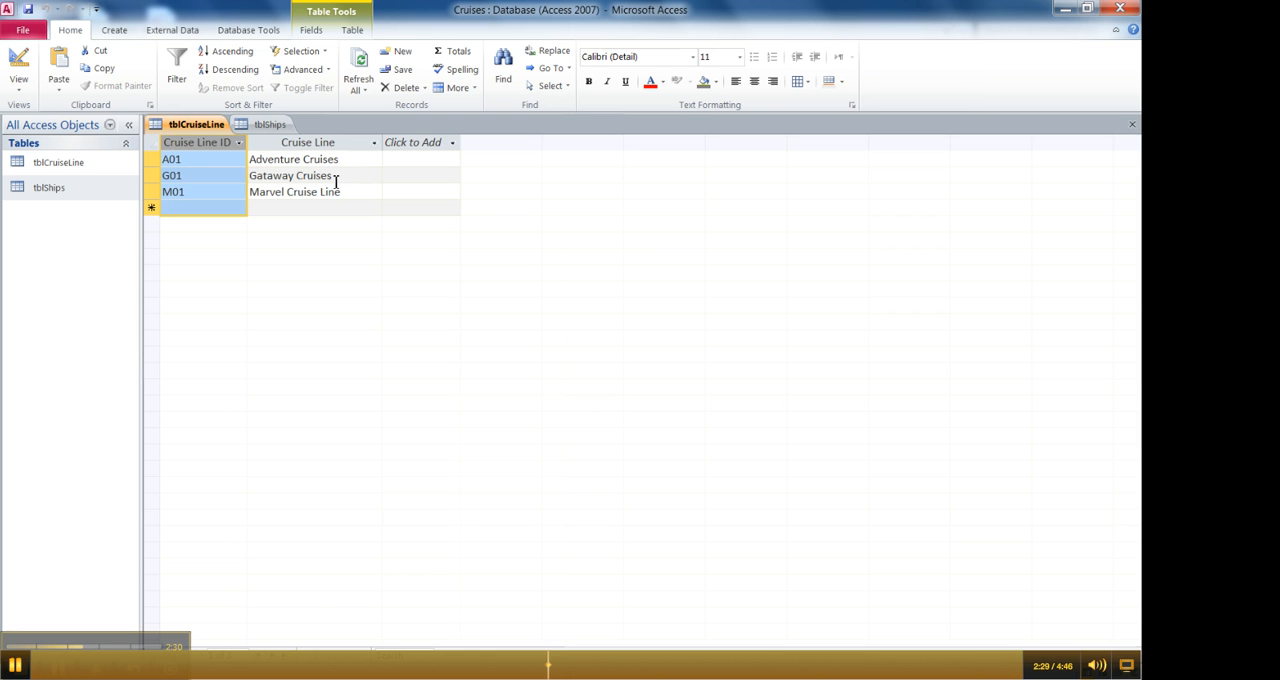
{"action": "left_click", "coordinate": [262, 125]}
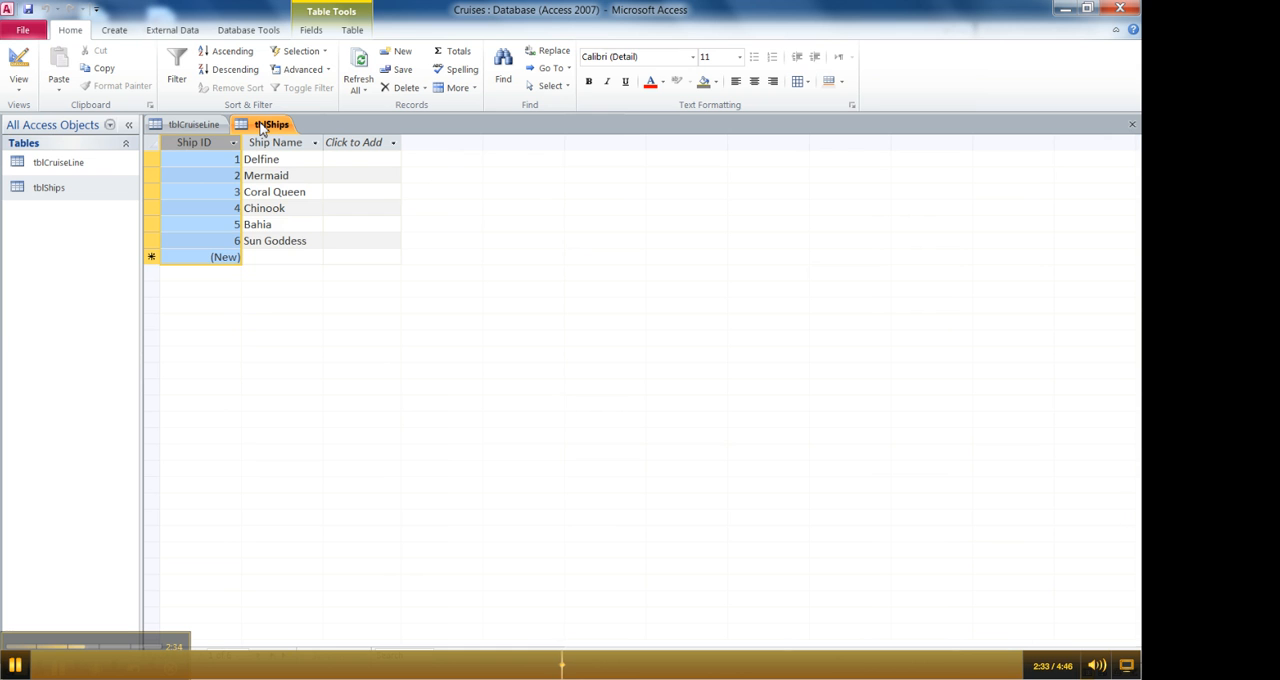
{"action": "left_click", "coordinate": [211, 127]}
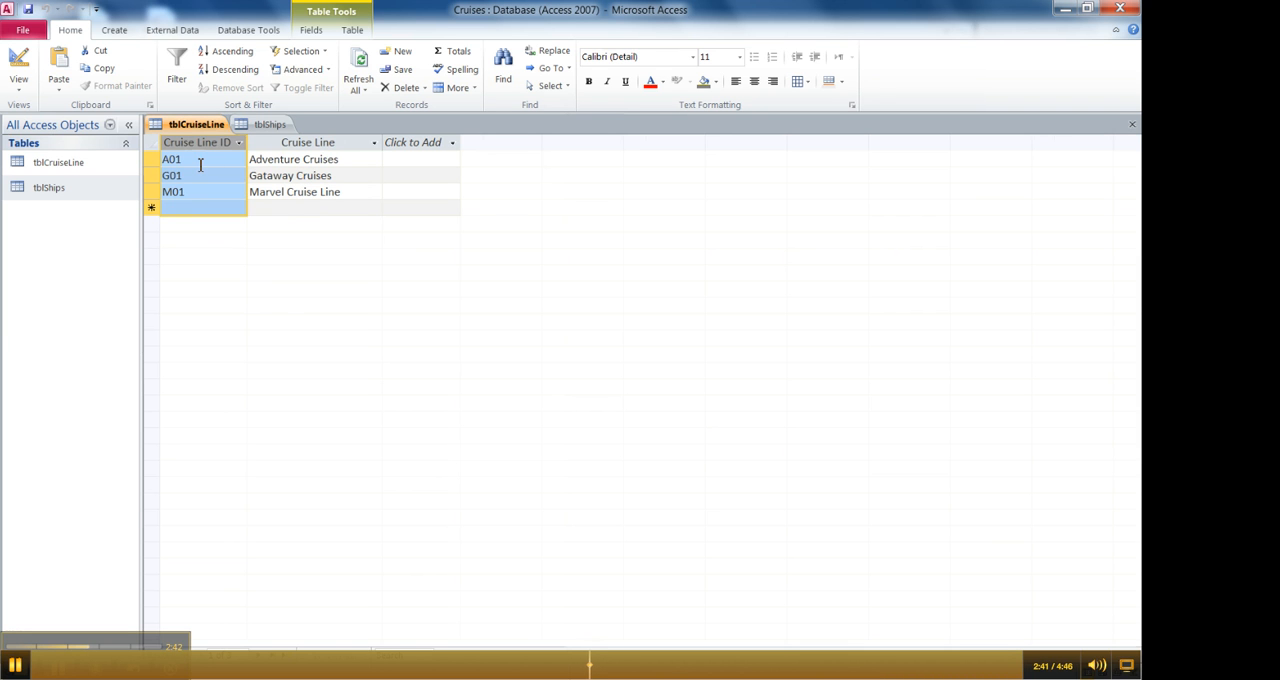
- Select the Adventure Cruises record in tblCruiseLine and the ship name Delfine in tblShips
{"action": "left_click", "coordinate": [200, 165]}
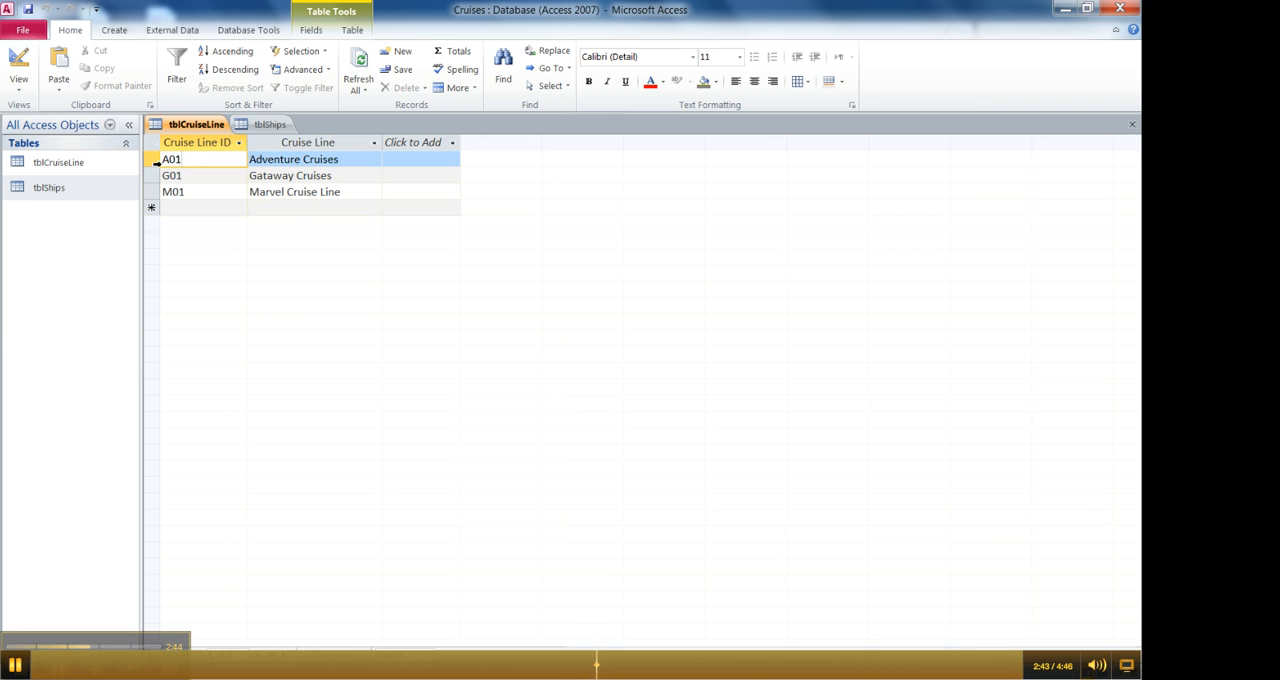
{"action": "left_click", "coordinate": [153, 160]}
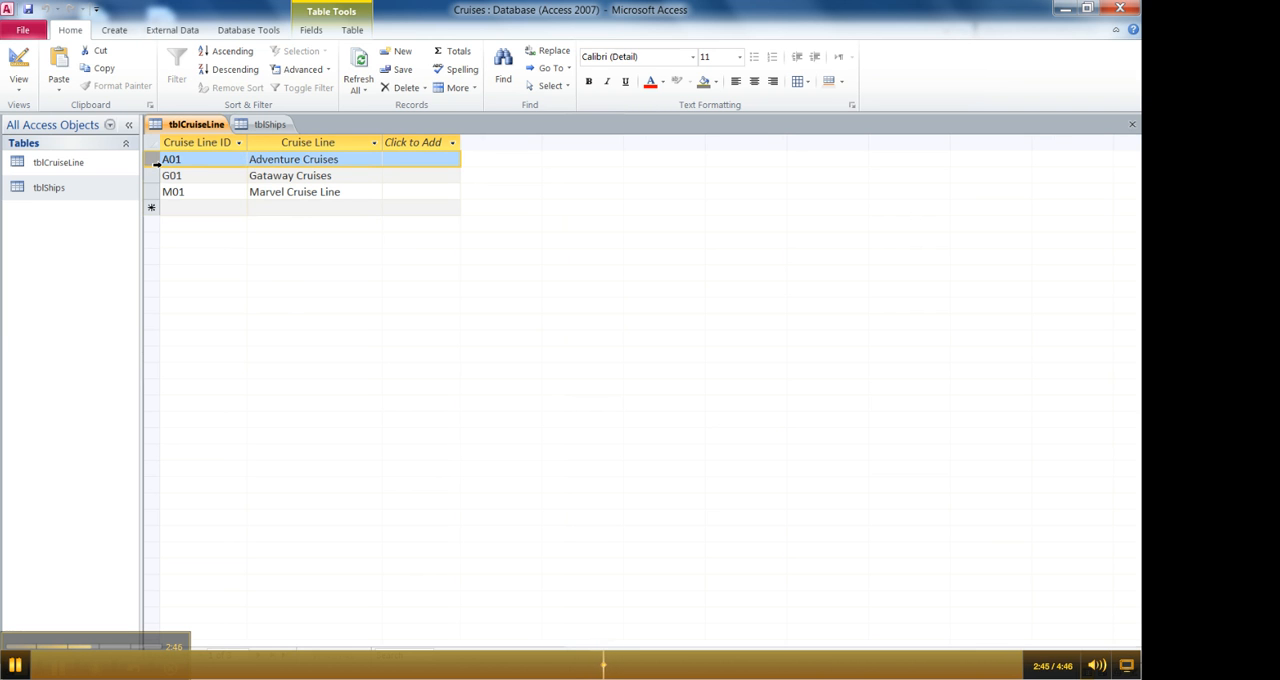
{"action": "left_click", "coordinate": [262, 125]}
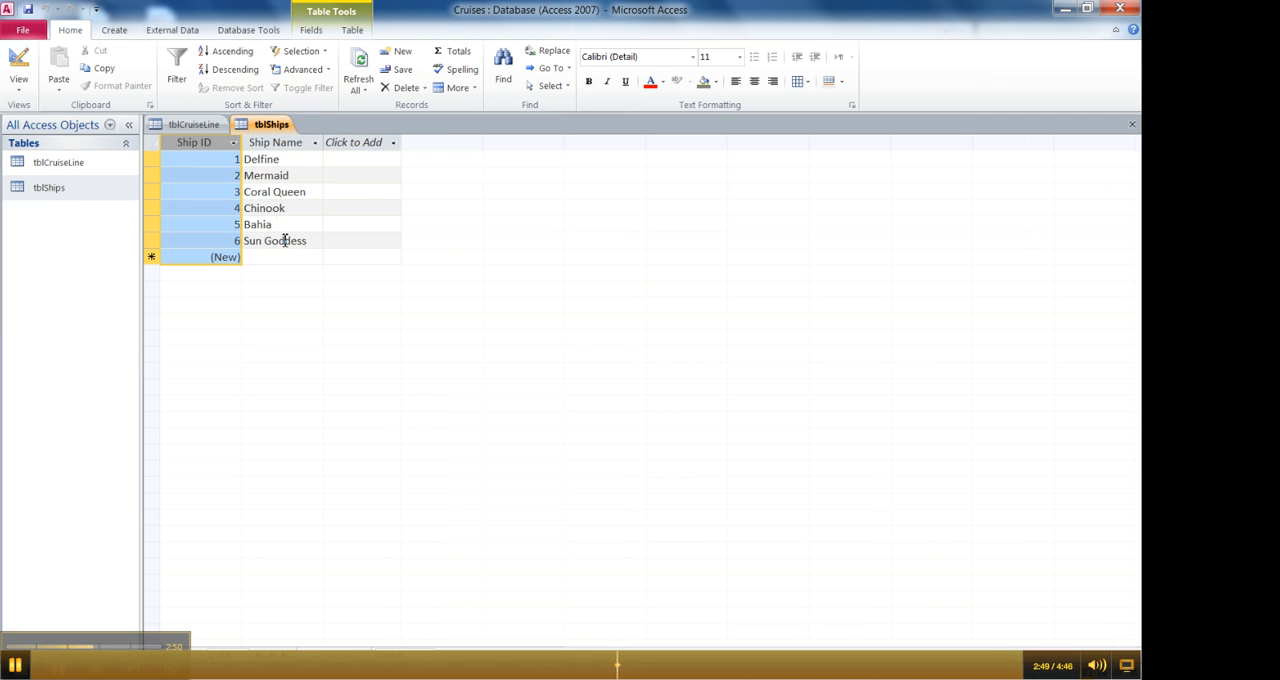
{"action": "left_click", "coordinate": [273, 161]}
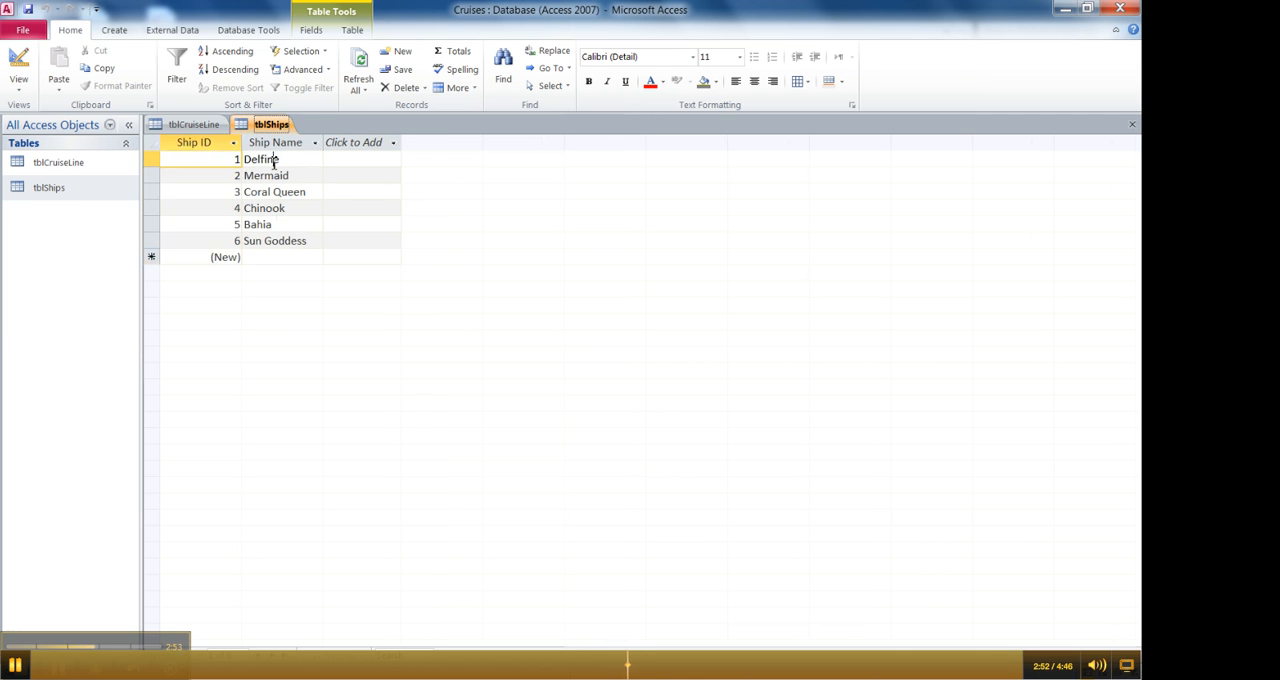
- Compare the Adventure Cruises record with the ship records to examine how one cruise line relates to several ships
{"action": "left_click", "coordinate": [193, 124]}
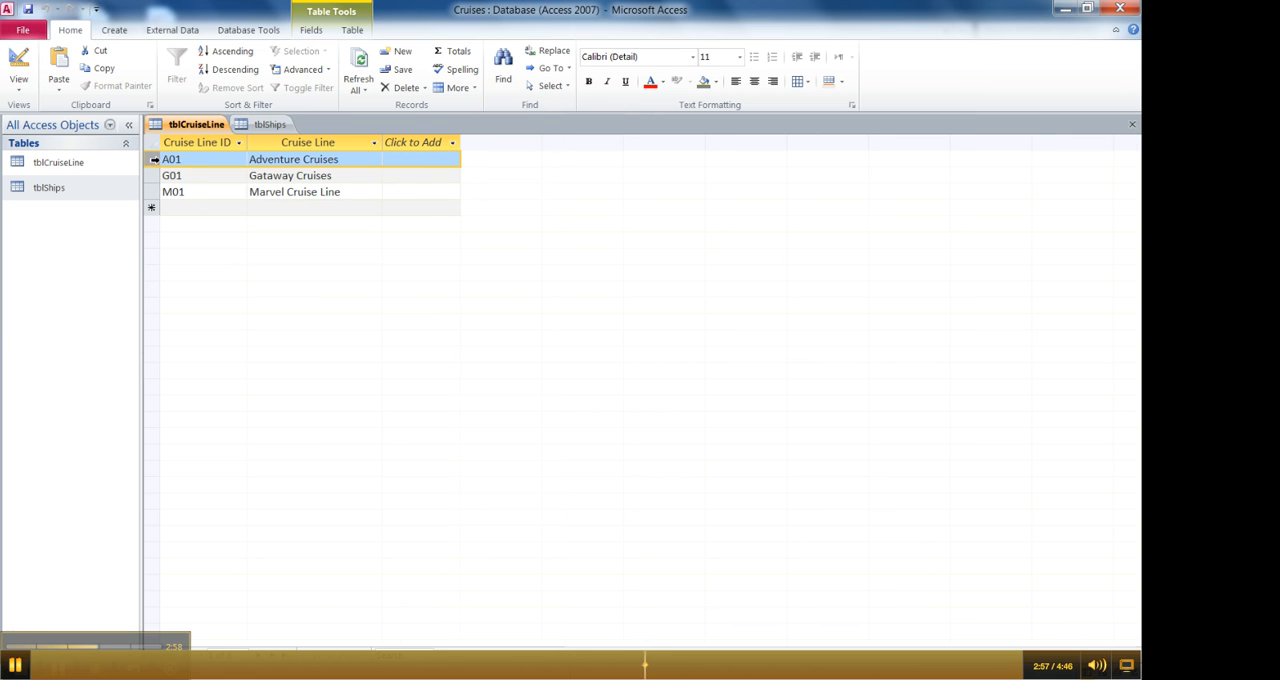
{"action": "left_click", "coordinate": [268, 126]}
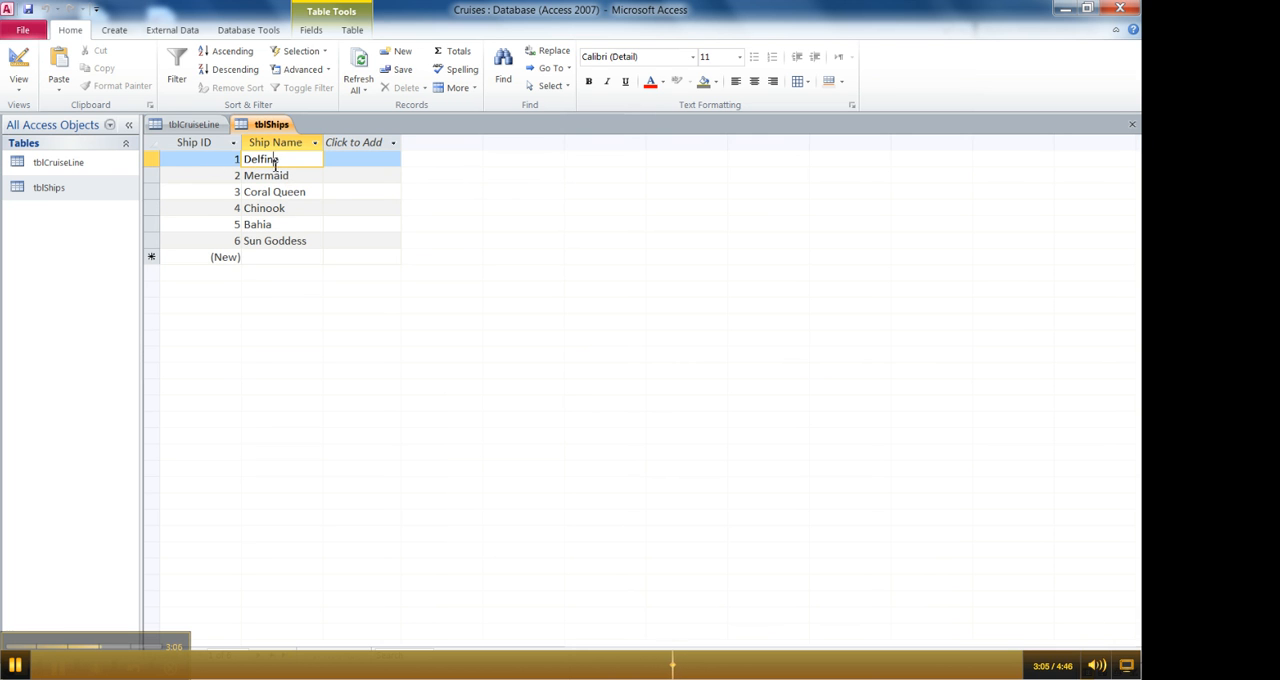
{"action": "left_click", "coordinate": [199, 130]}
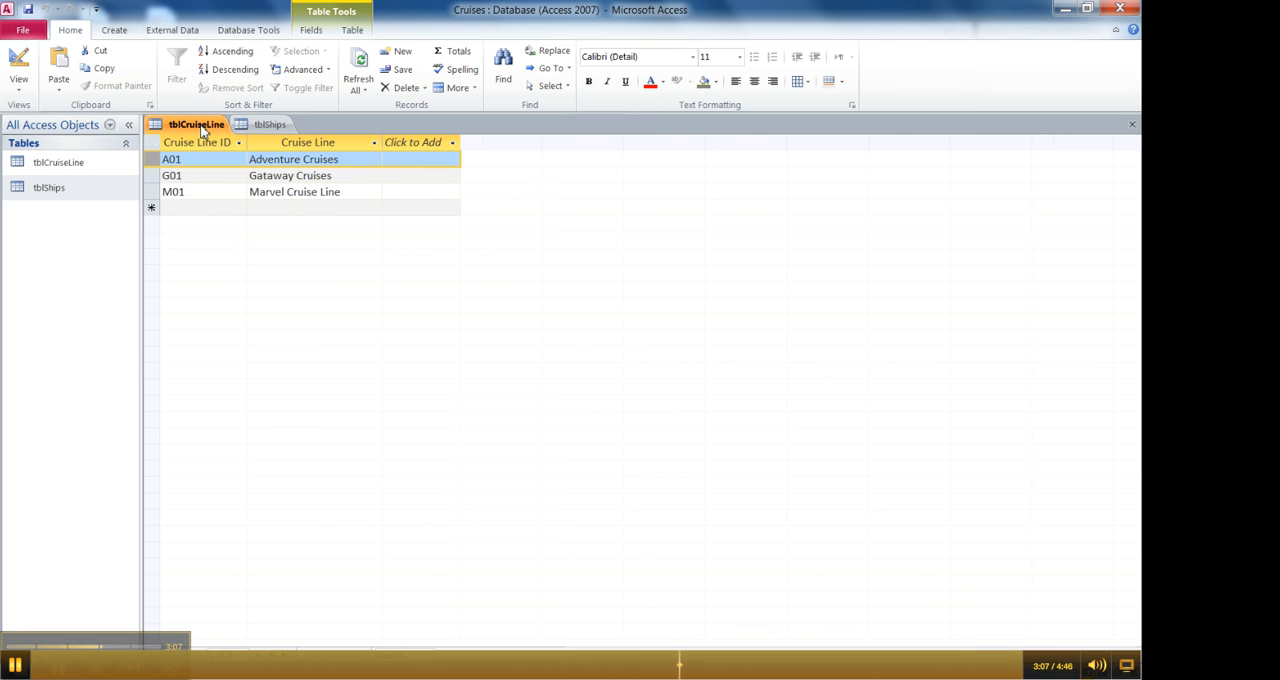
{"action": "left_click", "coordinate": [258, 125]}
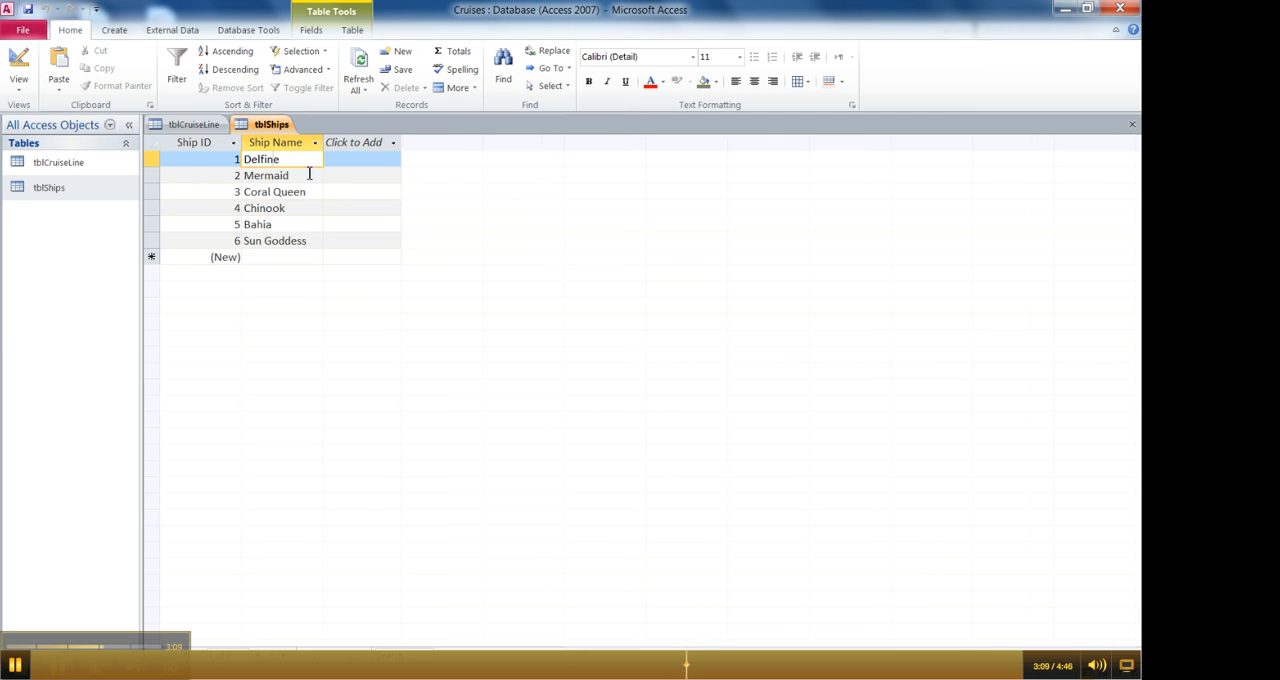
{"action": "left_click", "coordinate": [195, 127]}
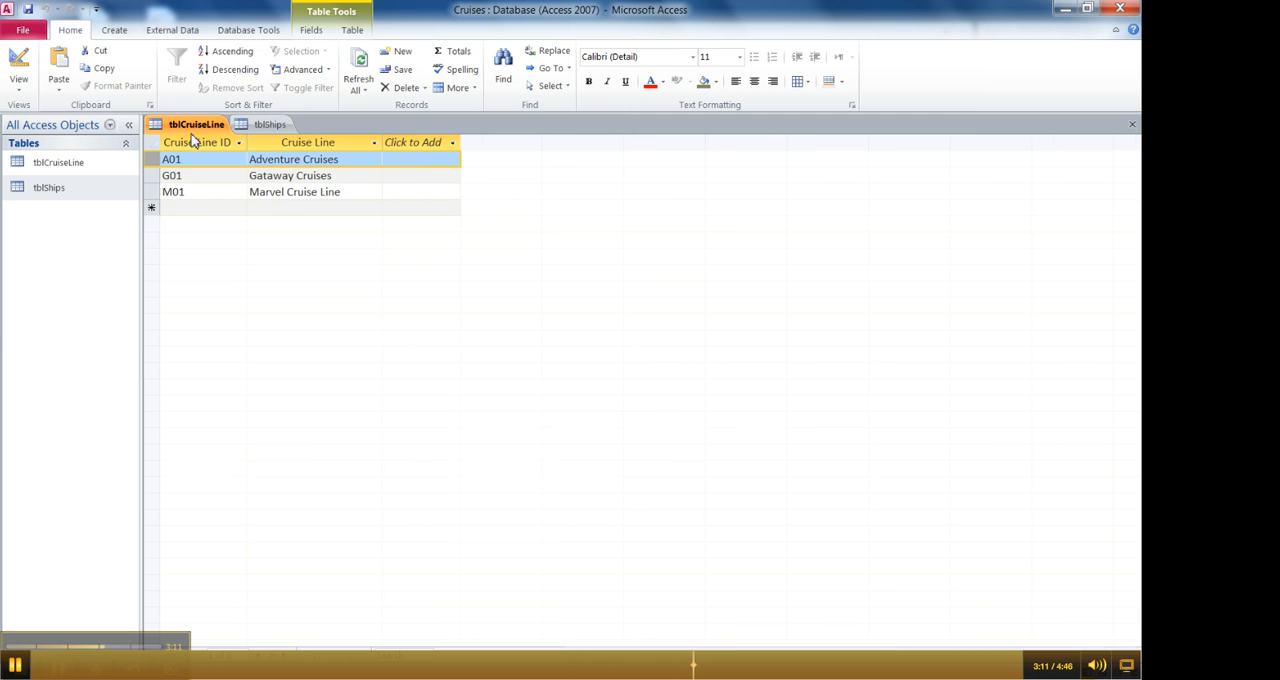
{"action": "left_click", "coordinate": [279, 133]}
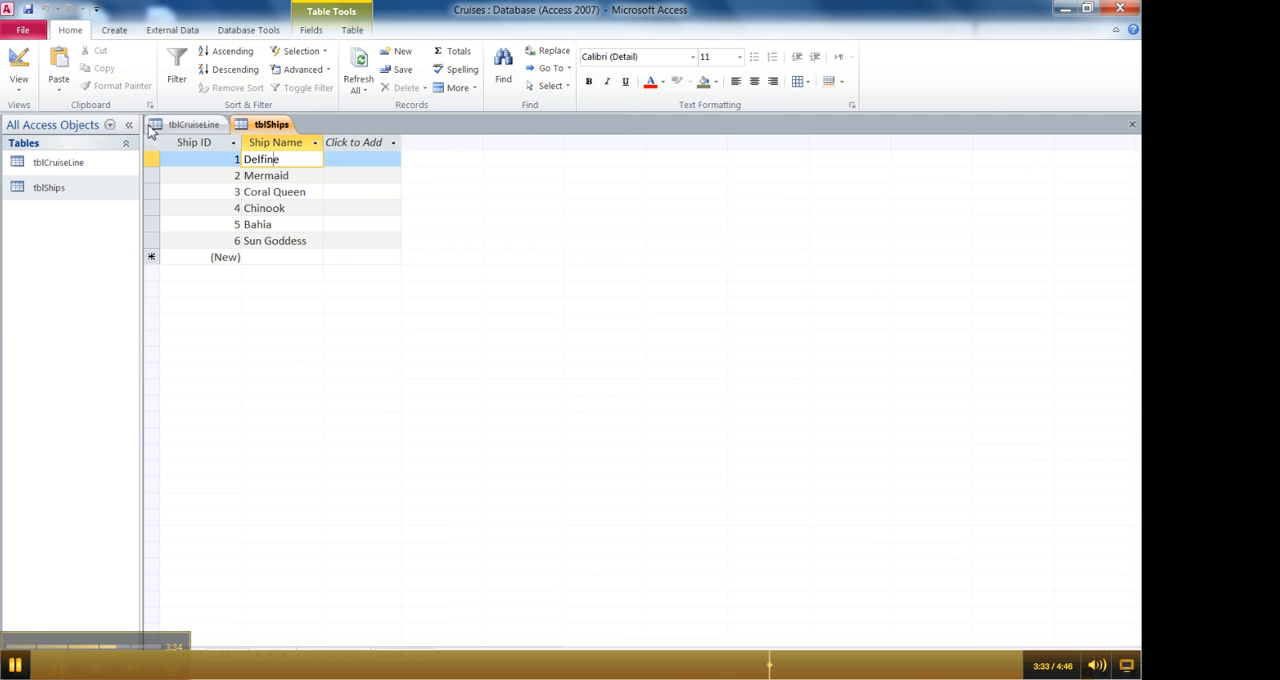
- Switch both tblShips and tblCruiseLine from Datasheet view to Design view
{"action": "left_click", "coordinate": [21, 64]}
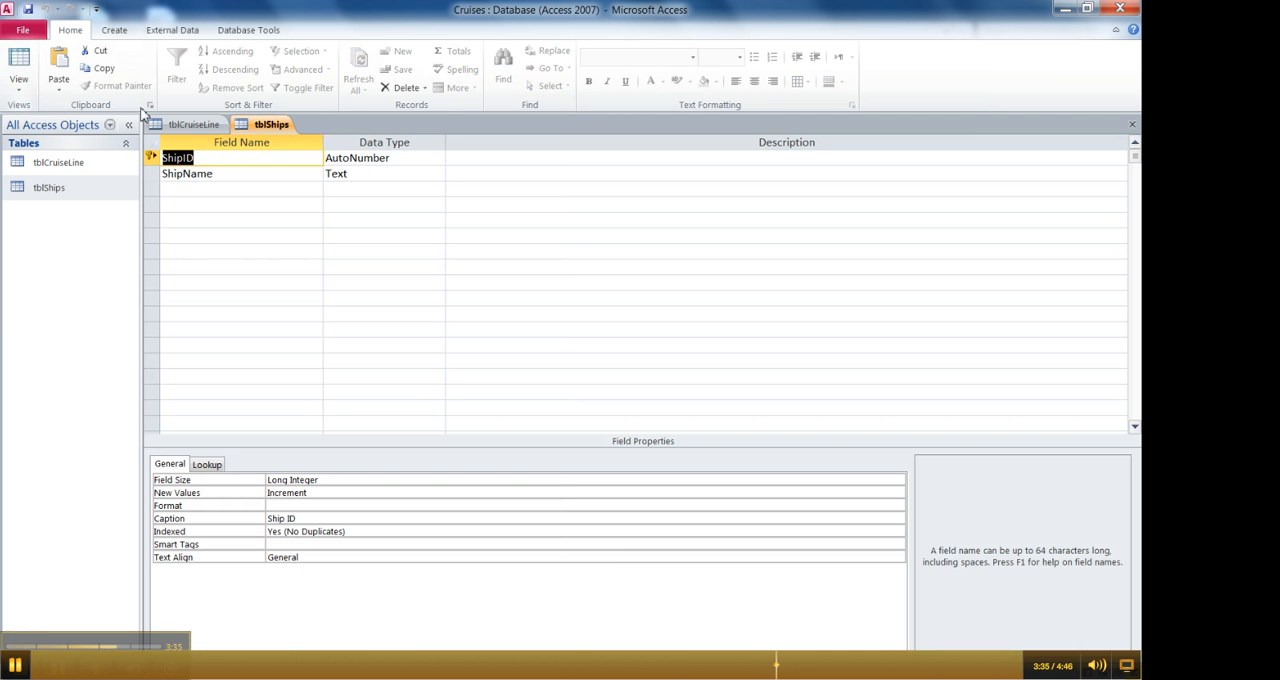
{"action": "left_click", "coordinate": [193, 124]}
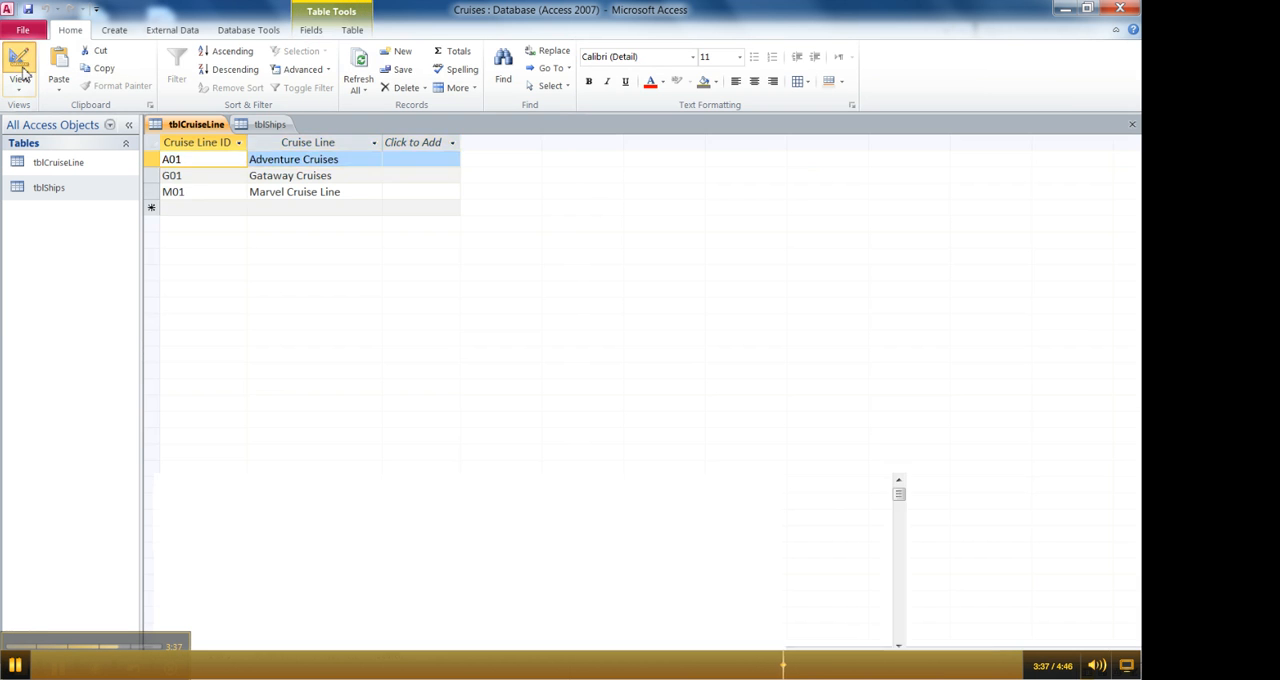
{"action": "left_click", "coordinate": [22, 72]}
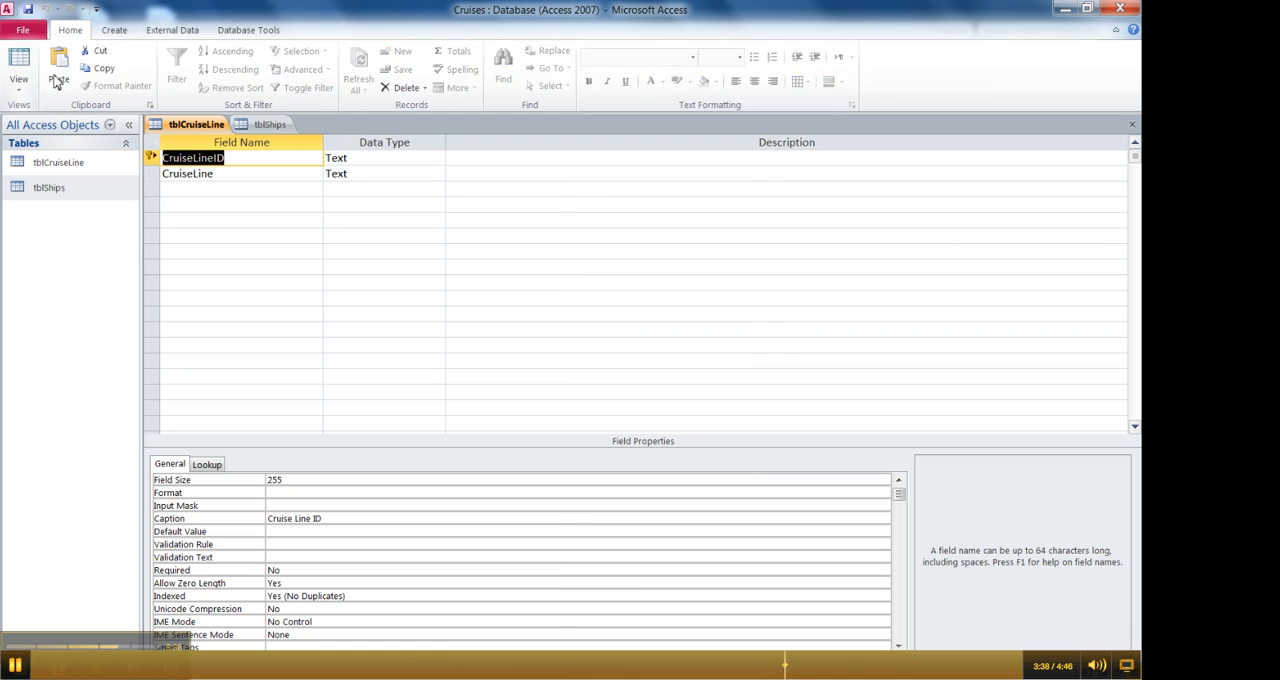
- Copy the CruiseLineID field row from tblCruiseLine and paste it into the empty row below ShipName in tblShips
{"action": "left_click", "coordinate": [153, 161]}
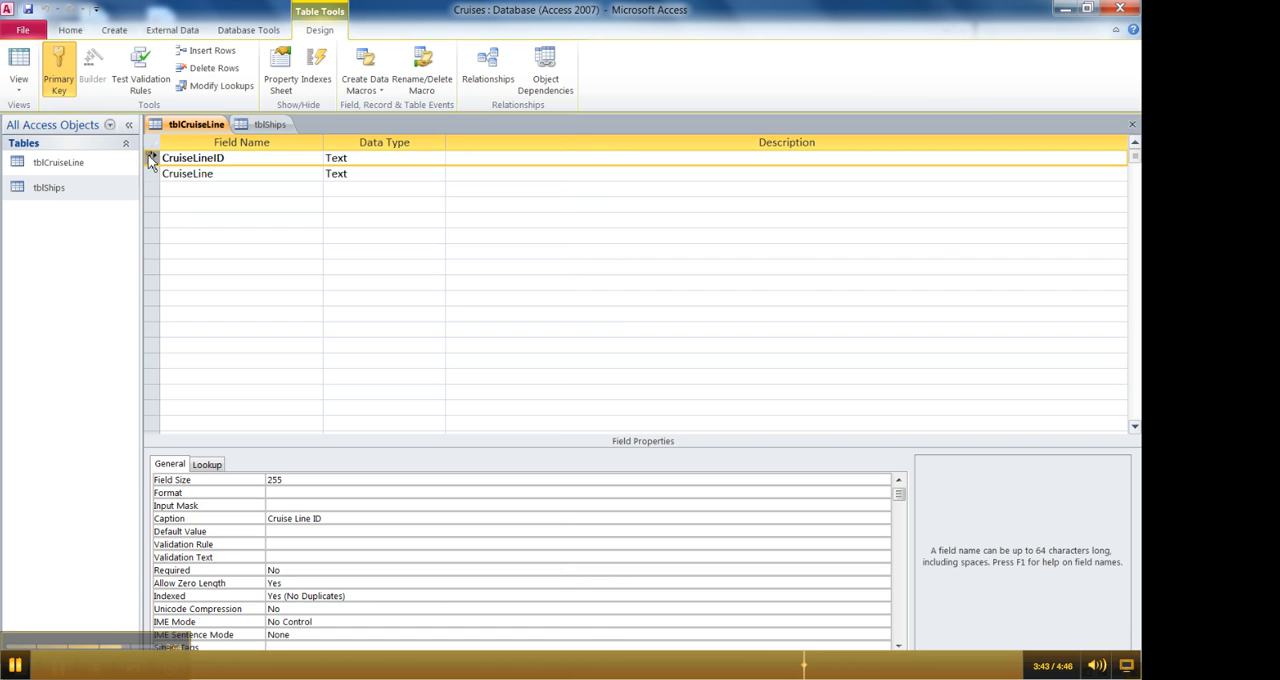
{"action": "left_click", "coordinate": [70, 31]}
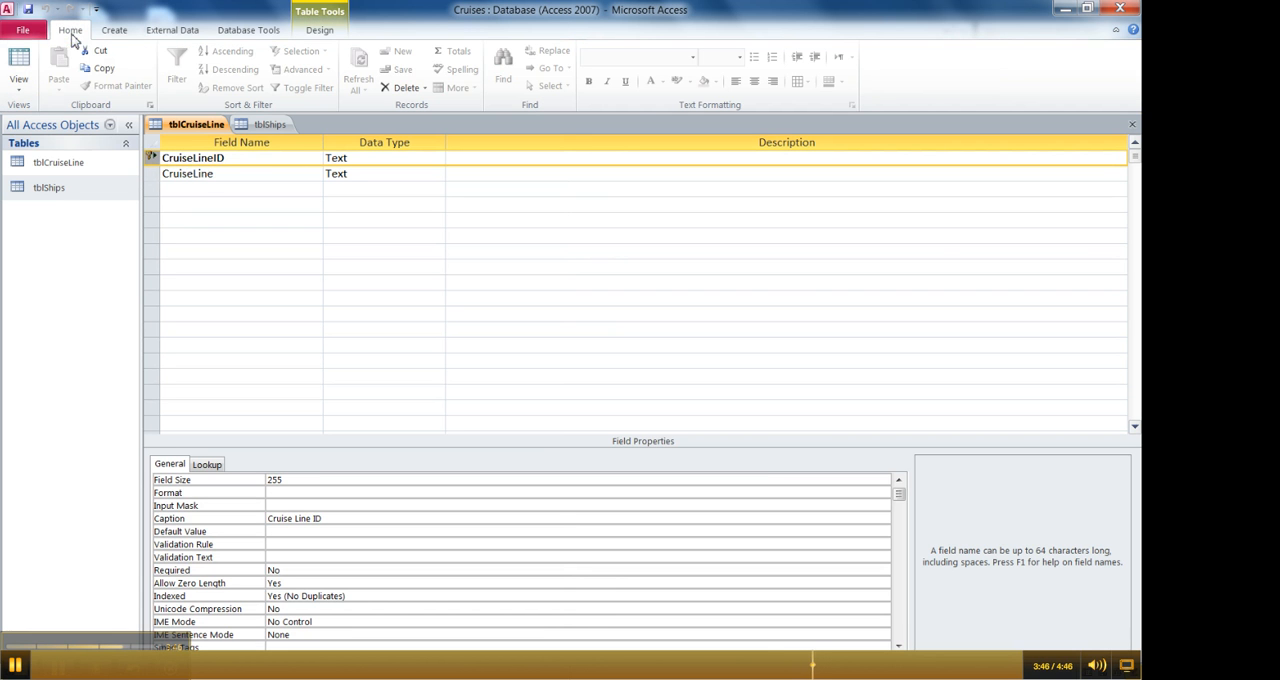
{"action": "left_click", "coordinate": [105, 72]}
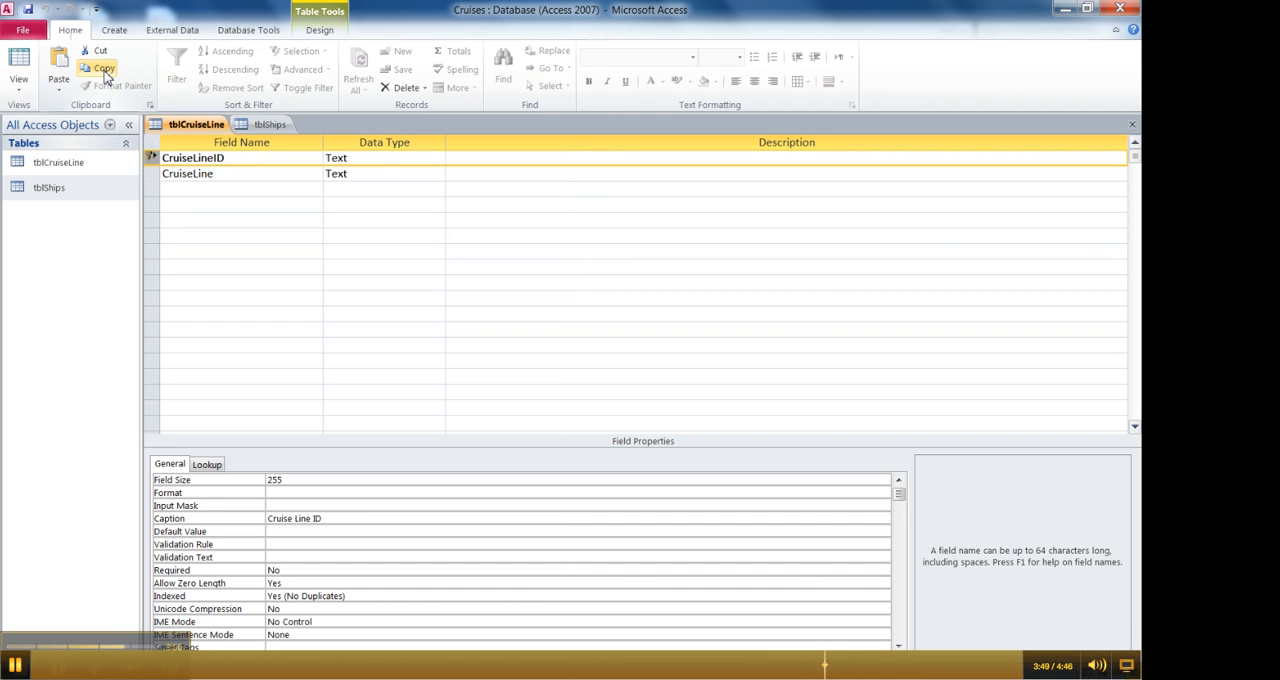
{"action": "left_click", "coordinate": [250, 126]}
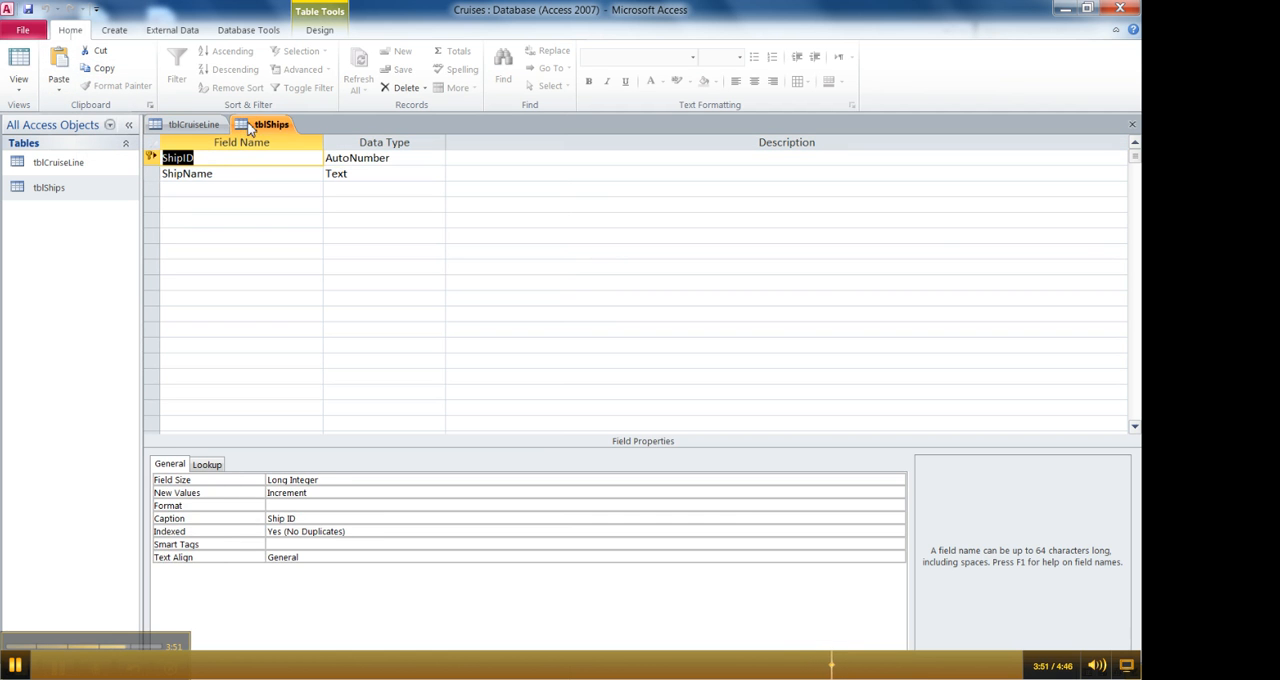
{"action": "left_click", "coordinate": [168, 190]}
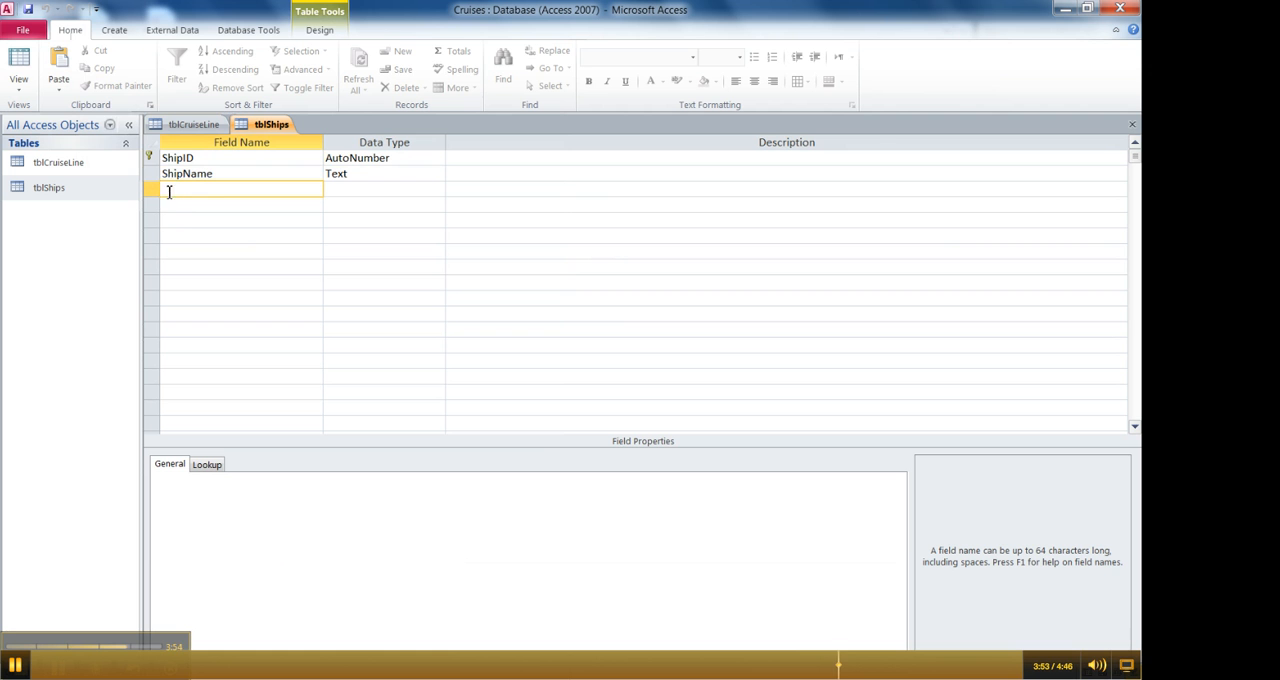
{"action": "left_click", "coordinate": [62, 66]}
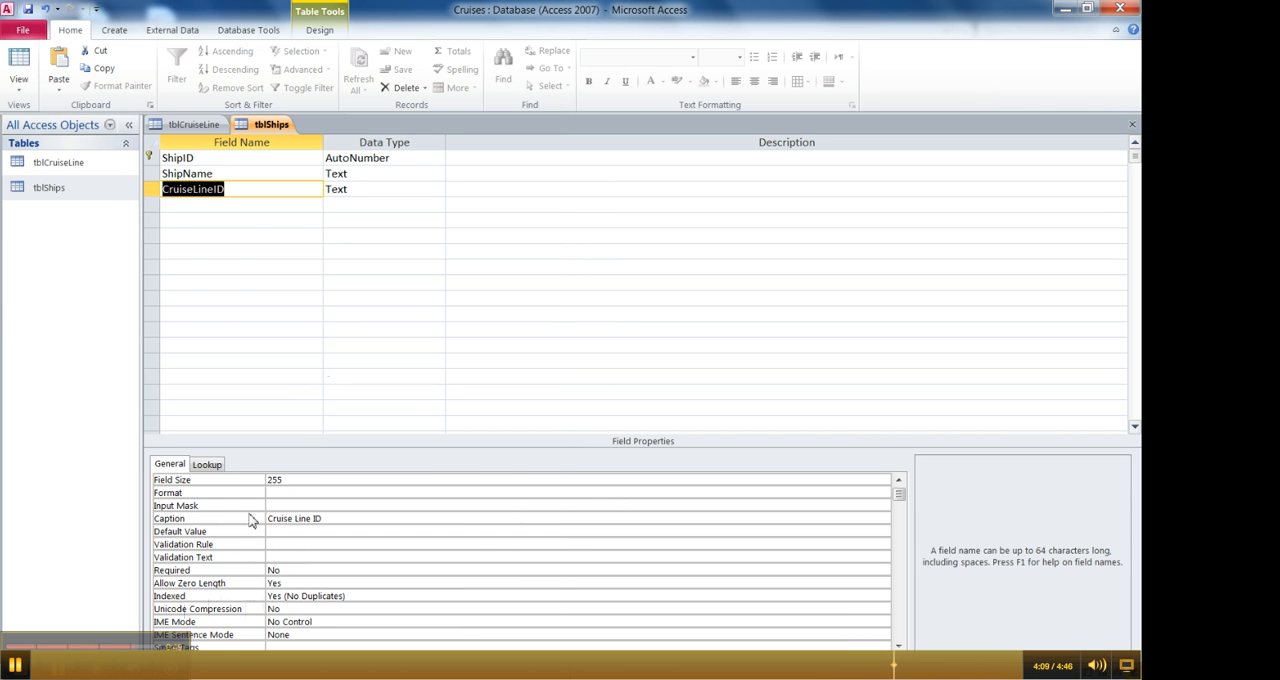
- Set the Indexed property of the CruiseLineID field in tblShips to Yes (Duplicates OK)
{"action": "left_click", "coordinate": [175, 128]}
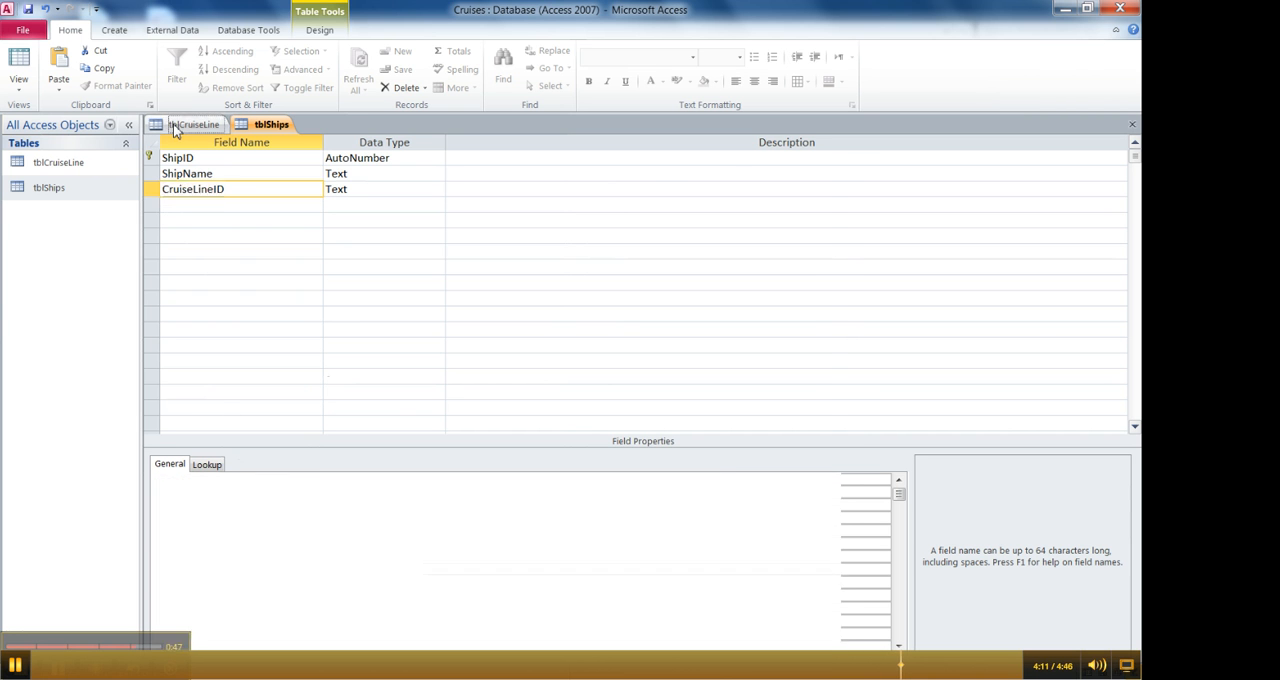
{"action": "left_click", "coordinate": [265, 125]}
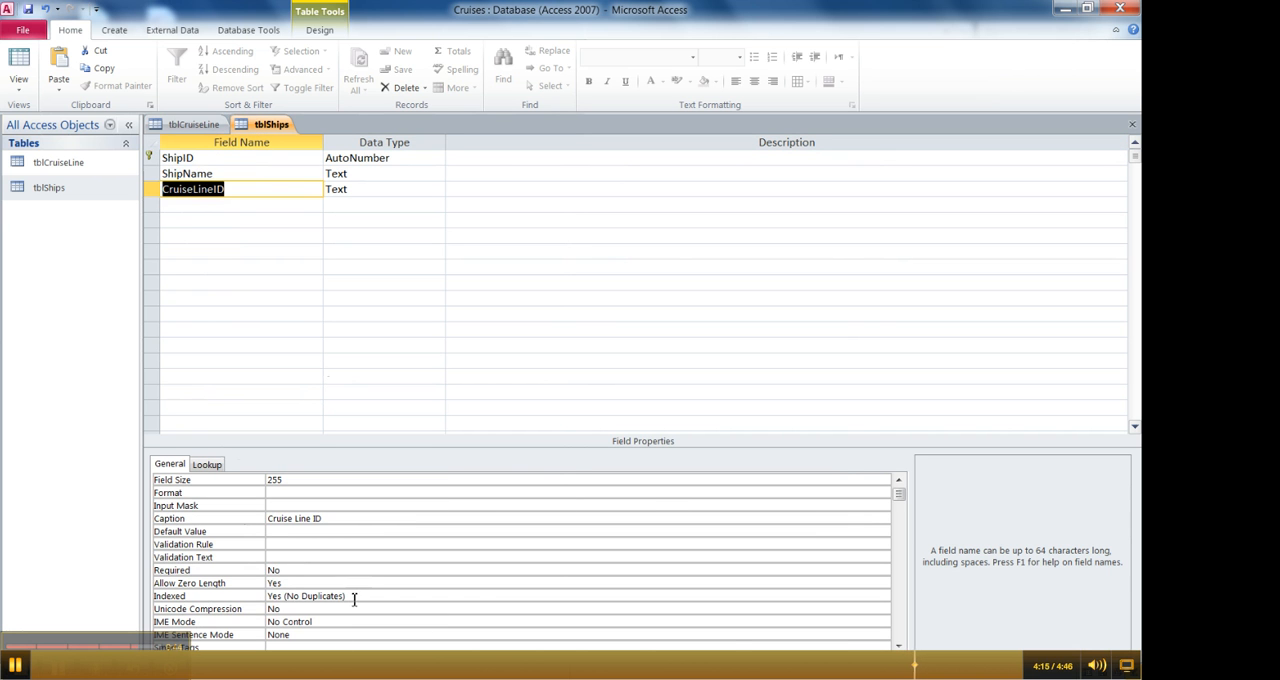
{"action": "left_click", "coordinate": [355, 598]}
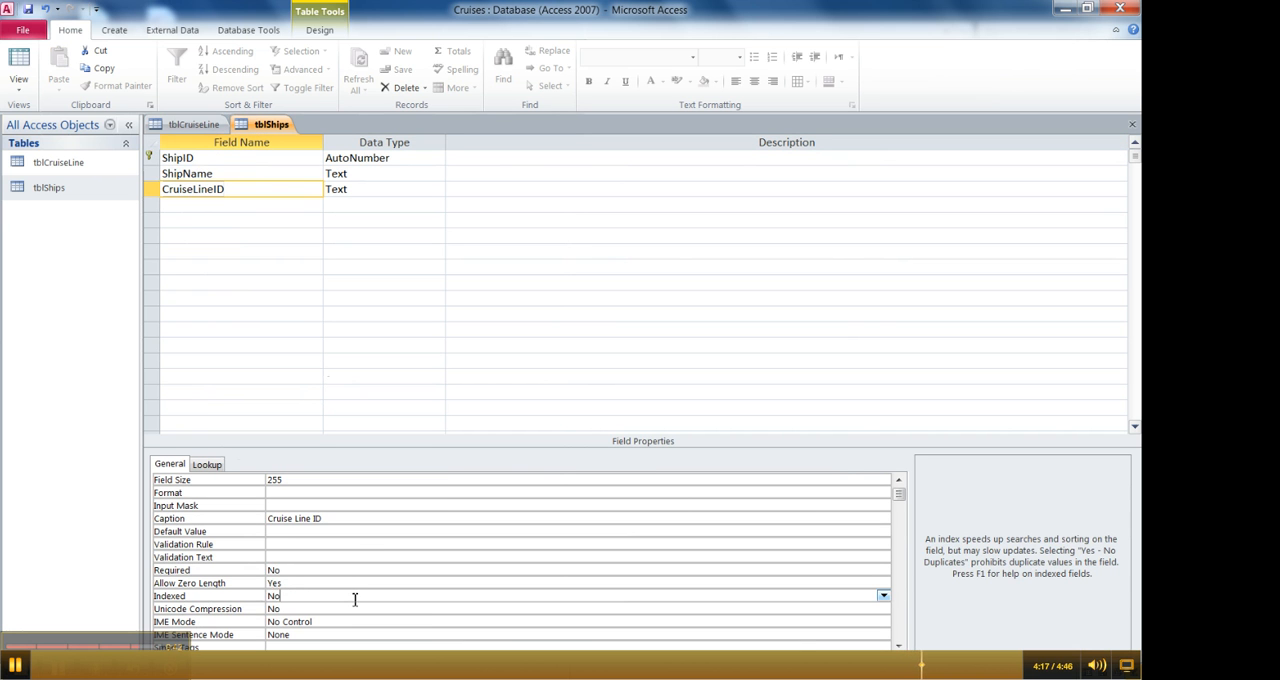
{"action": "double_click", "coordinate": [355, 598]}
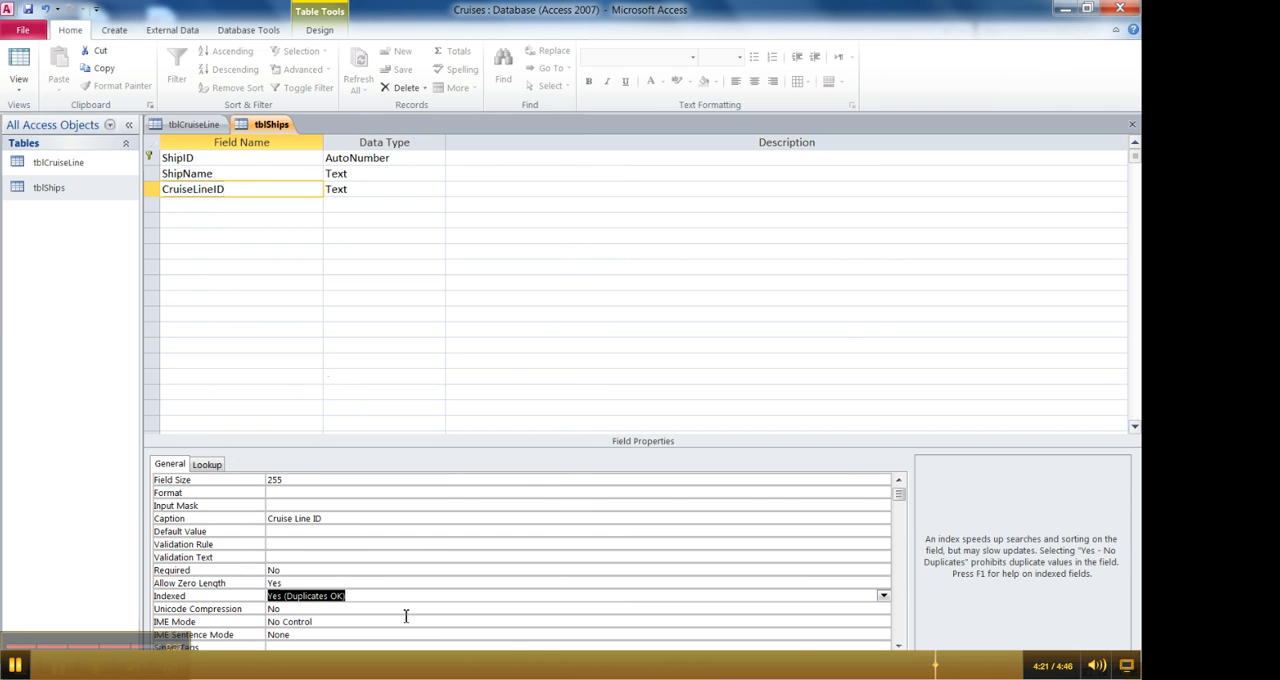
- Select the CruiseLineID field in tblShips and compare it with the matching primary key field in tblCruiseLine
{"action": "left_click", "coordinate": [155, 193]}
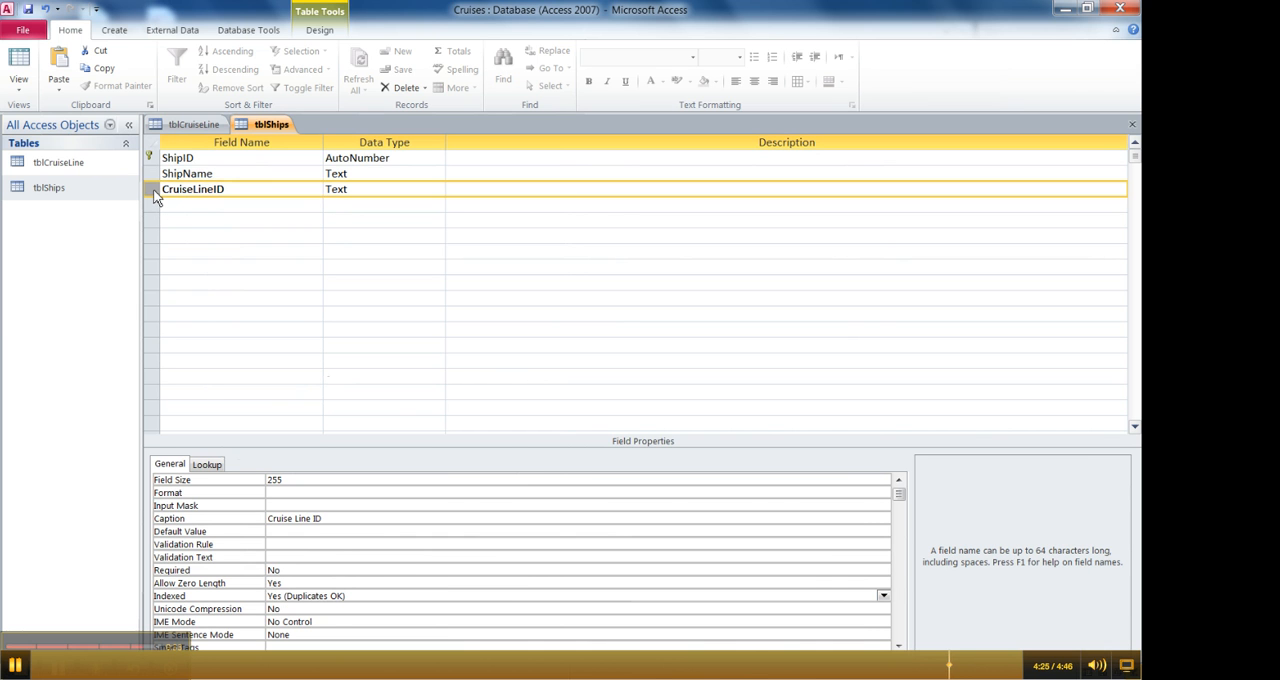
{"action": "left_click", "coordinate": [180, 125]}
{"action": "left_click", "coordinate": [248, 124]}
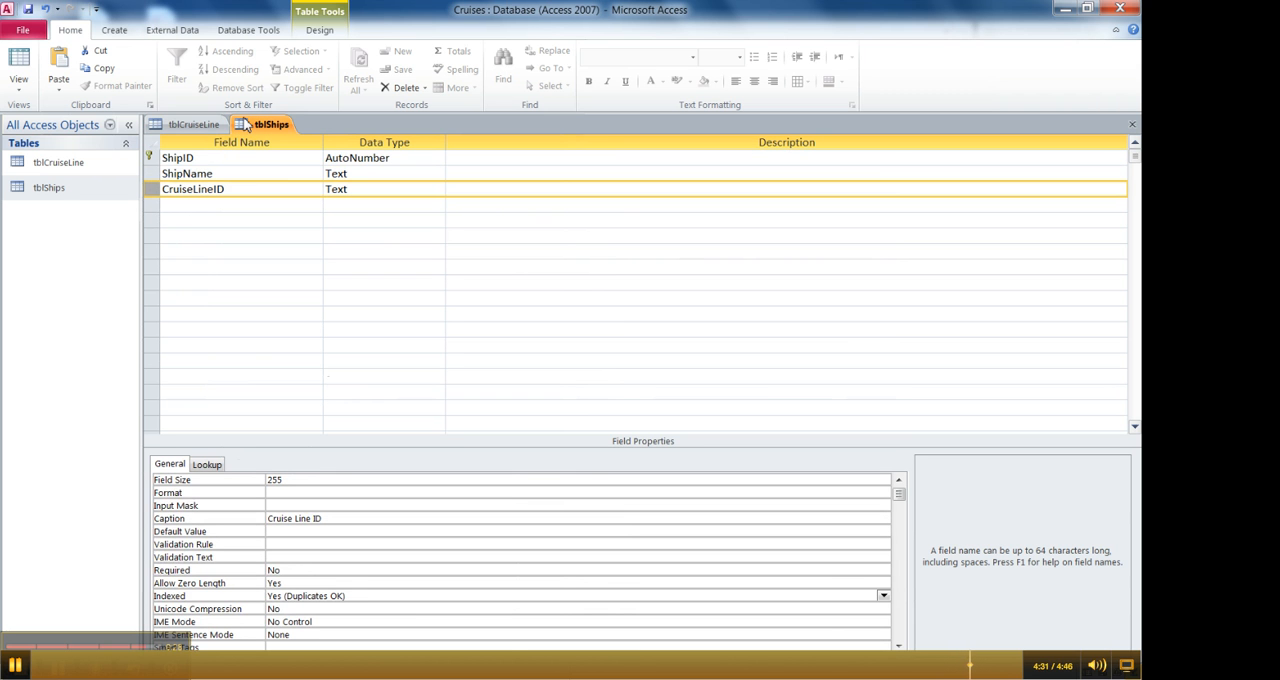
{"action": "left_click", "coordinate": [209, 130]}
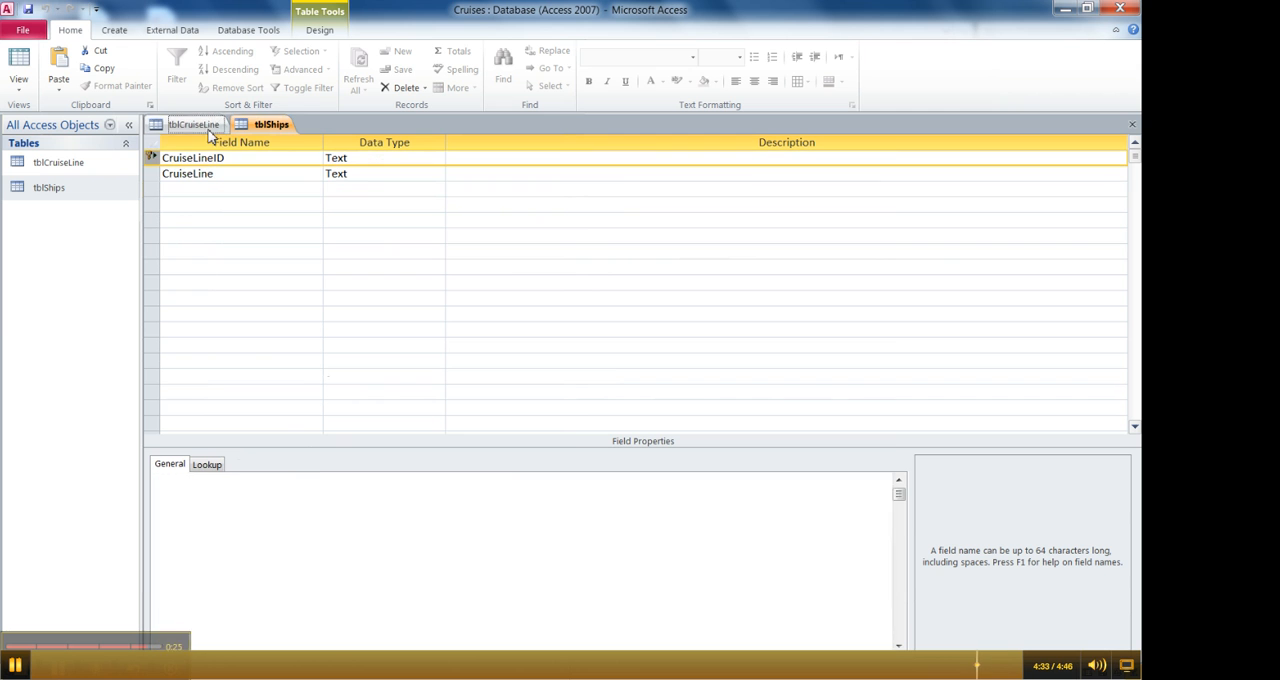
{"action": "left_click", "coordinate": [250, 130]}
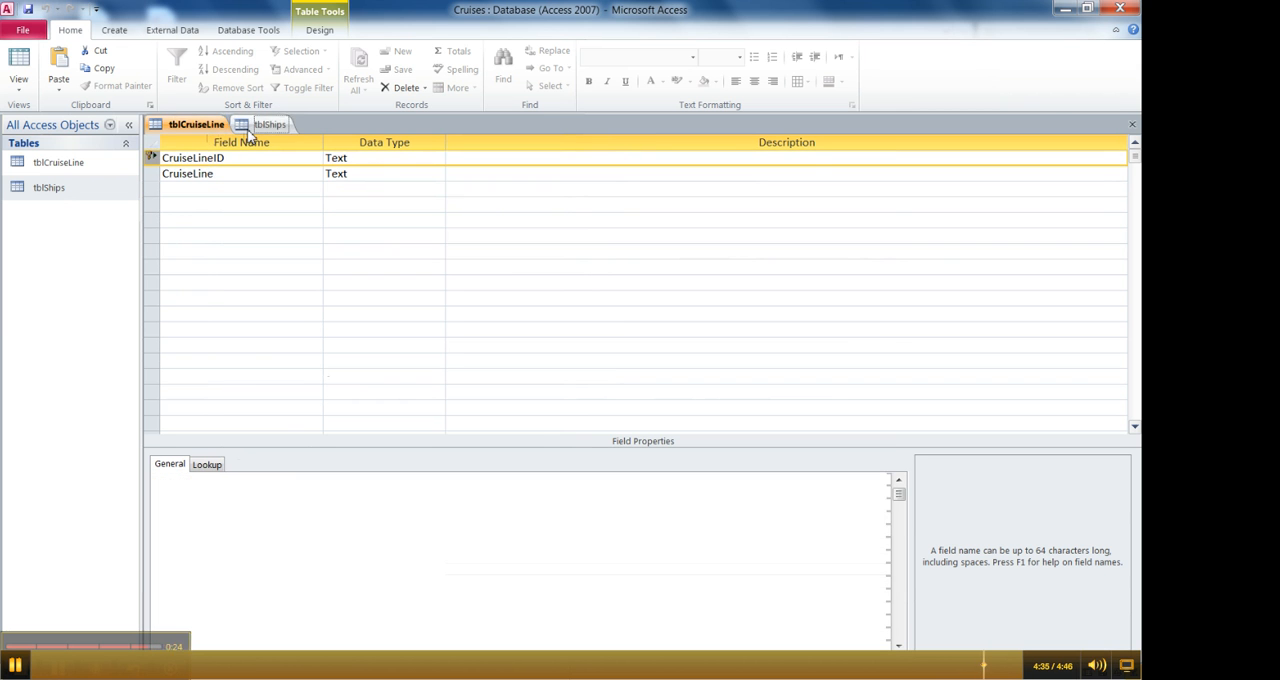